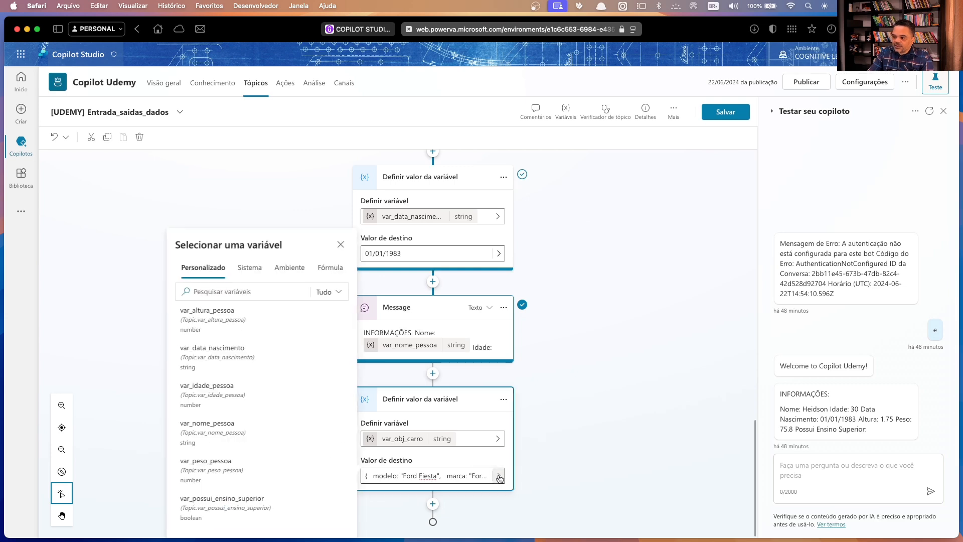
# Step: Examine the destination value formula of var_obj_carro and its data type in the expanded formula editor, closing it without changes
pyautogui.click(522, 476)
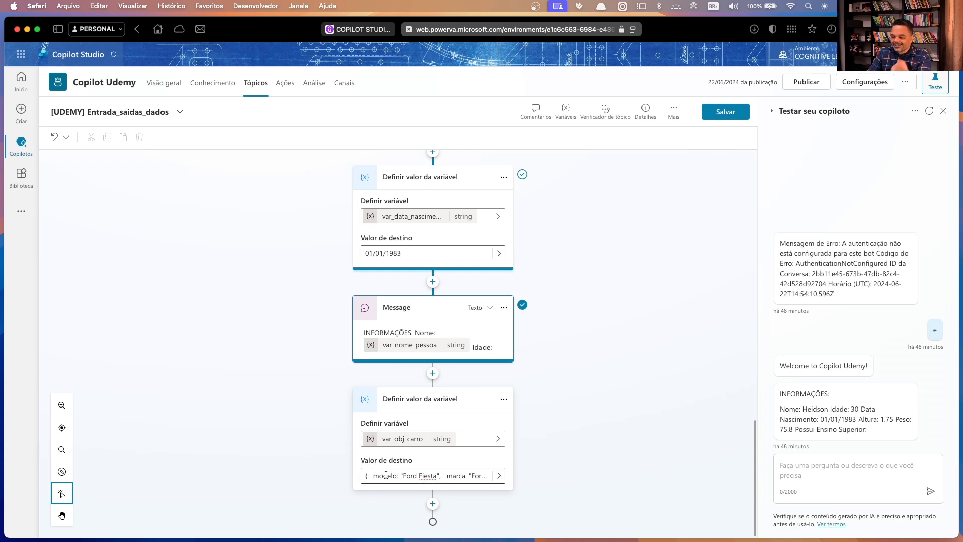
pyautogui.click(498, 476)
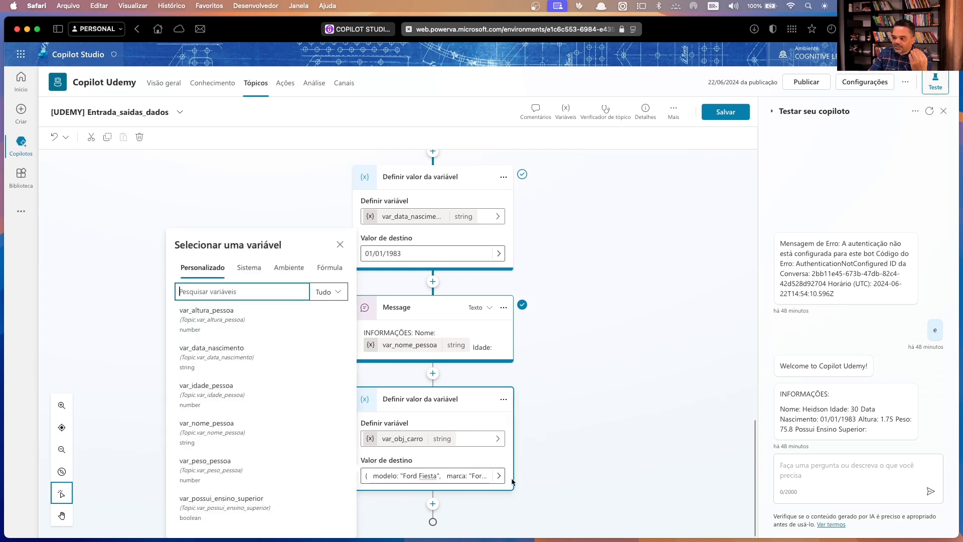
pyautogui.click(327, 269)
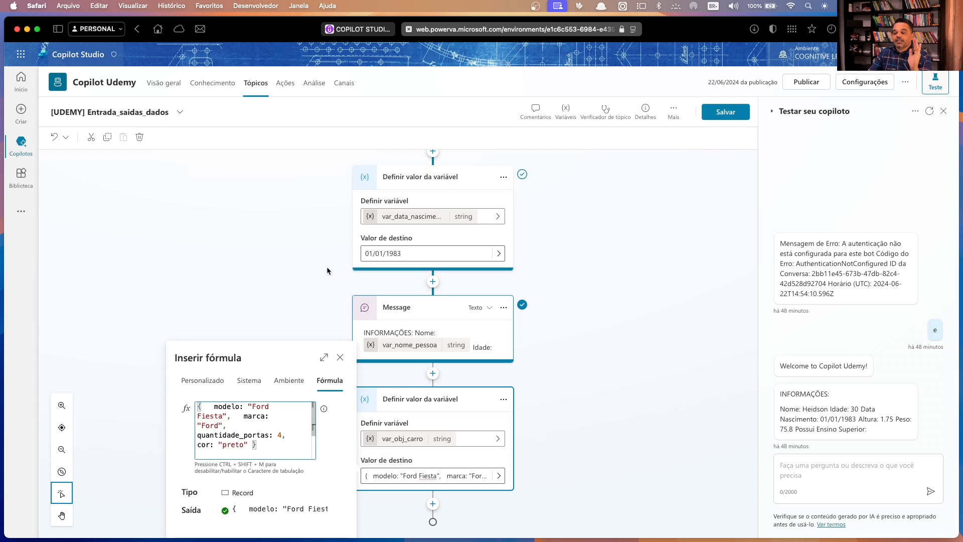
pyautogui.click(325, 357)
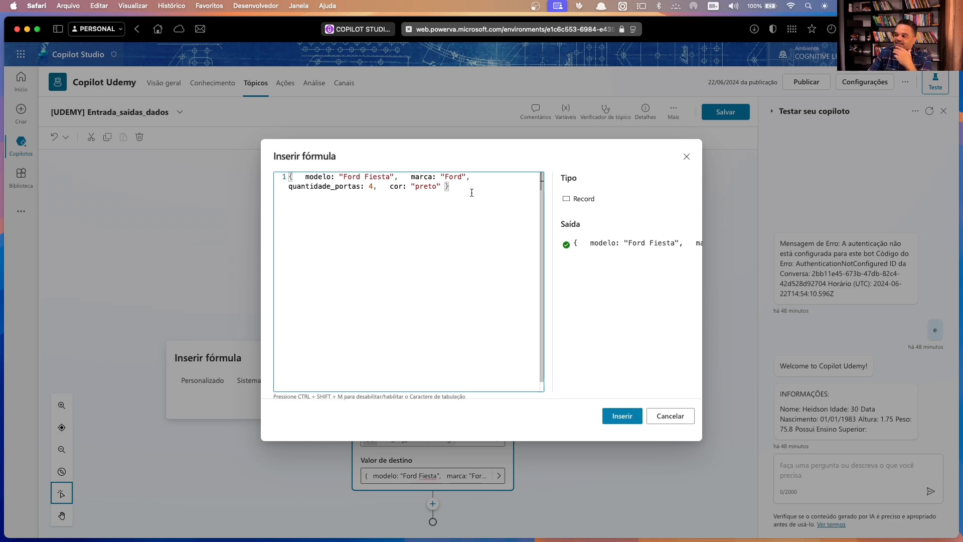
pyautogui.moveTo(459, 188); pyautogui.dragTo(442, 186)
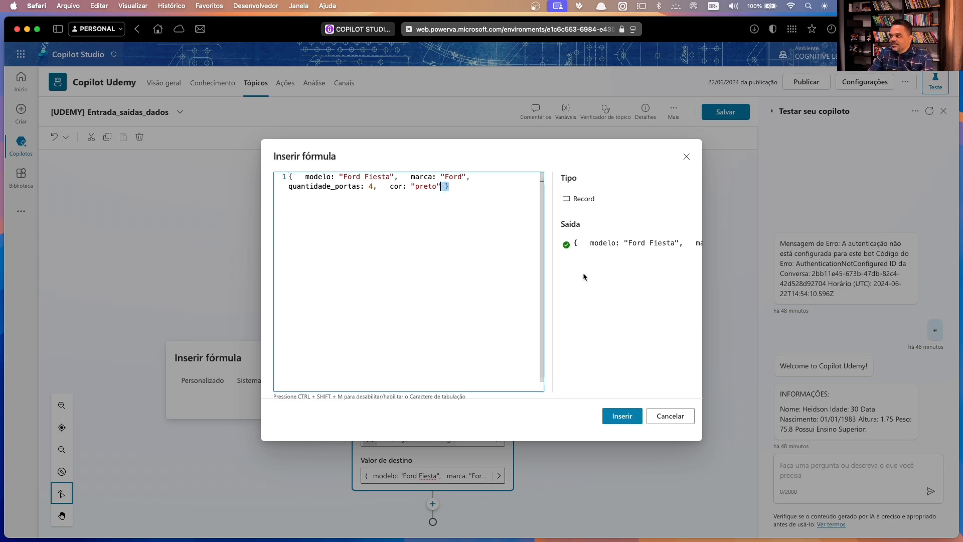
pyautogui.moveTo(289, 178); pyautogui.dragTo(470, 188)
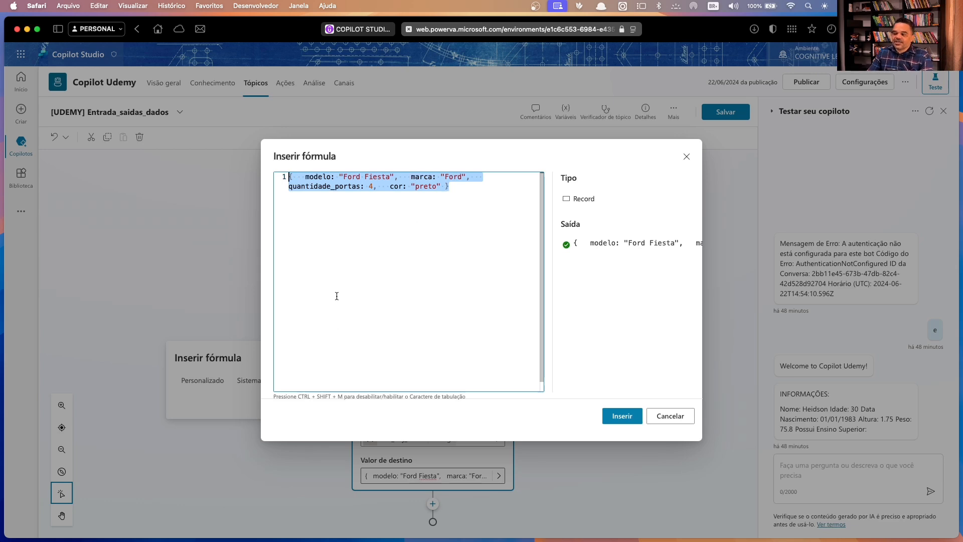
pyautogui.click(451, 187)
pyautogui.moveTo(329, 178); pyautogui.dragTo(408, 179)
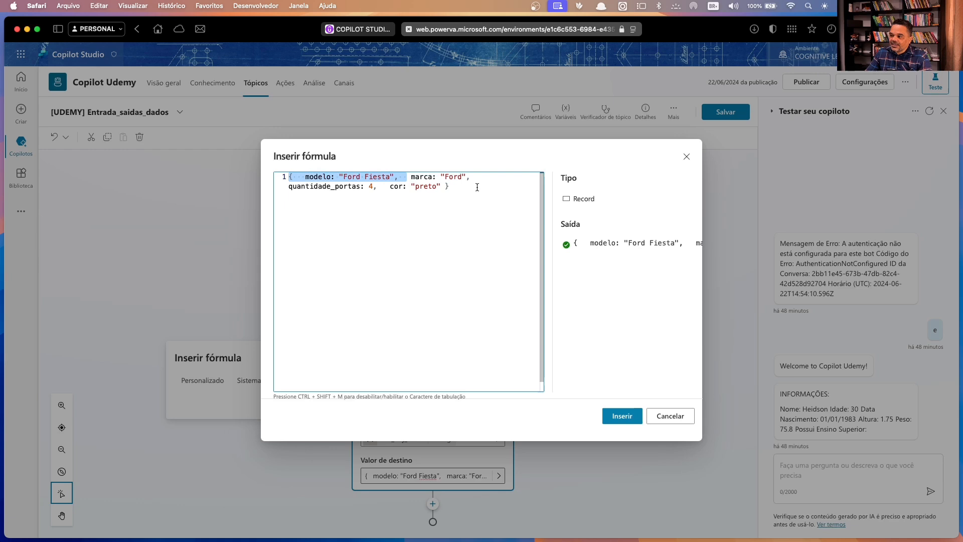
pyautogui.click(480, 187)
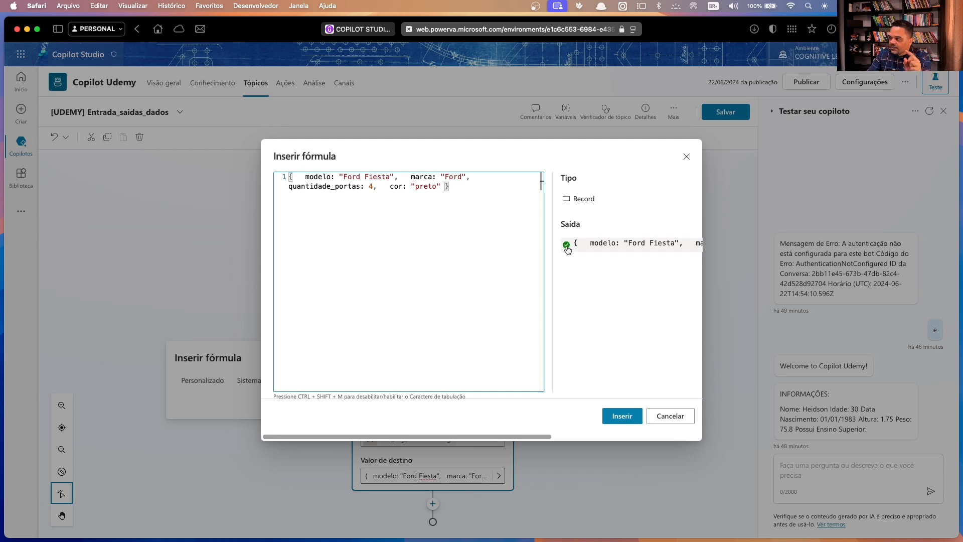
pyautogui.moveTo(574, 200); pyautogui.dragTo(607, 199)
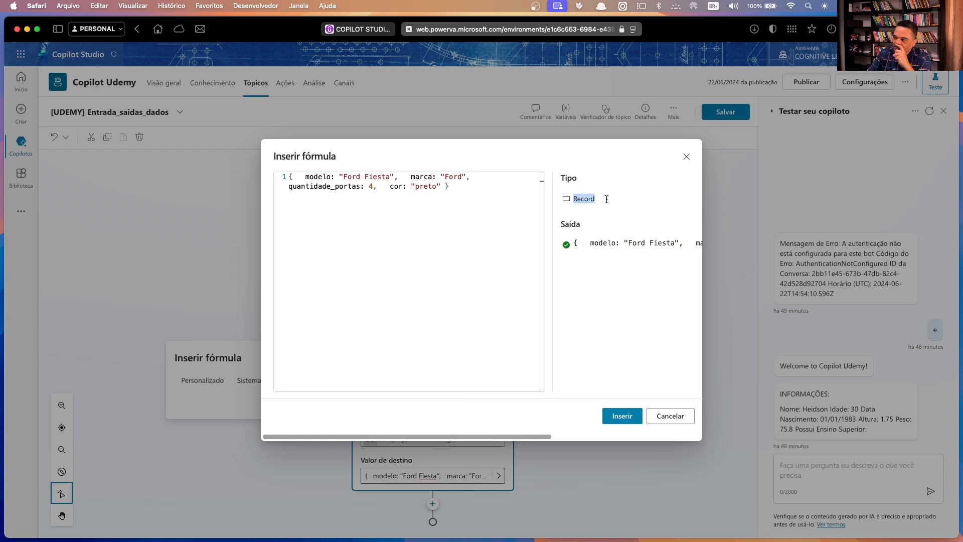
pyautogui.click(681, 405)
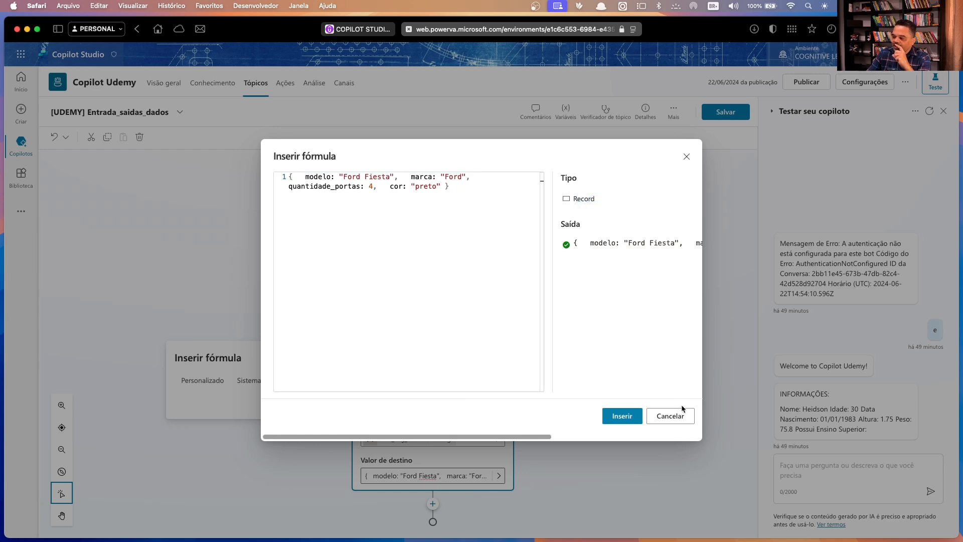
pyautogui.click(672, 416)
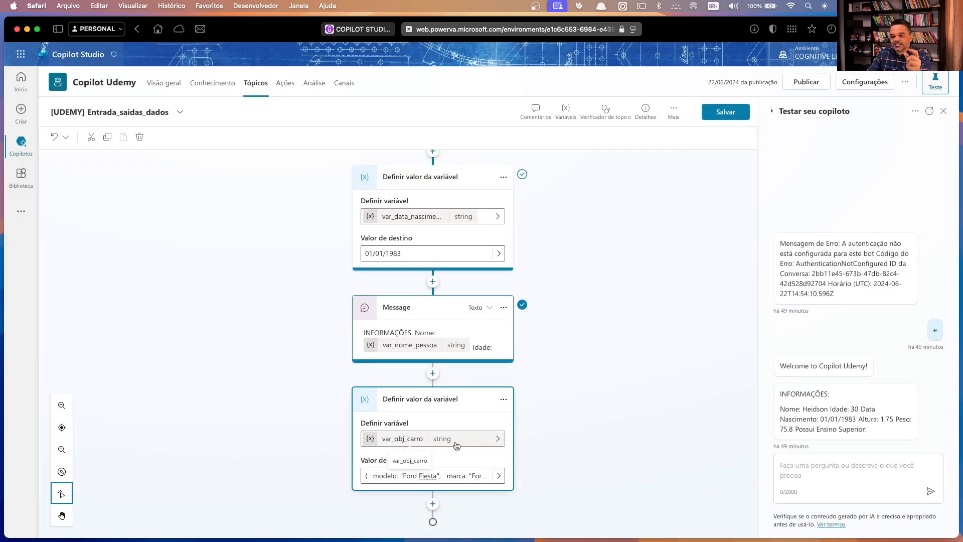
# Step: Reopen the expanded formula of var_obj_carro and highlight its data type
pyautogui.click(499, 476)
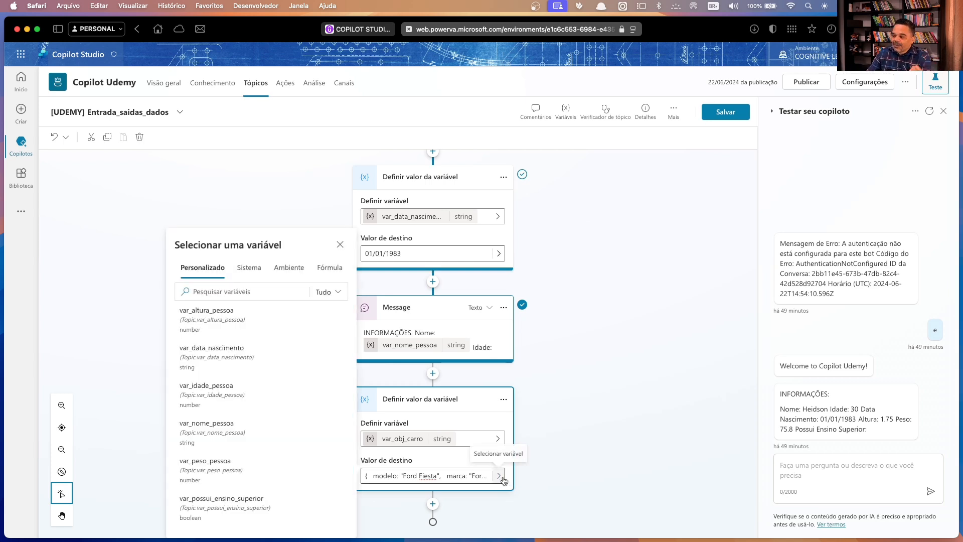
pyautogui.click(324, 358)
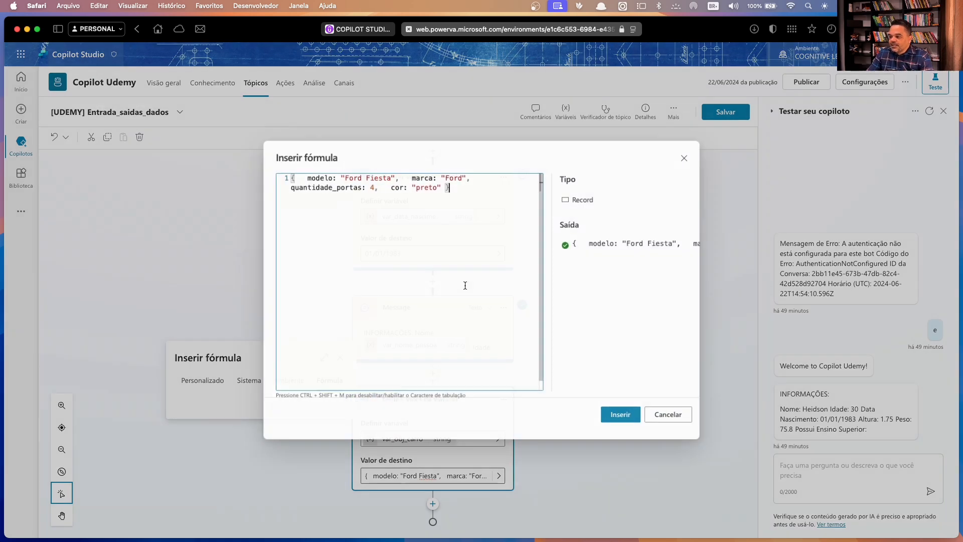
pyautogui.moveTo(579, 199); pyautogui.dragTo(610, 198)
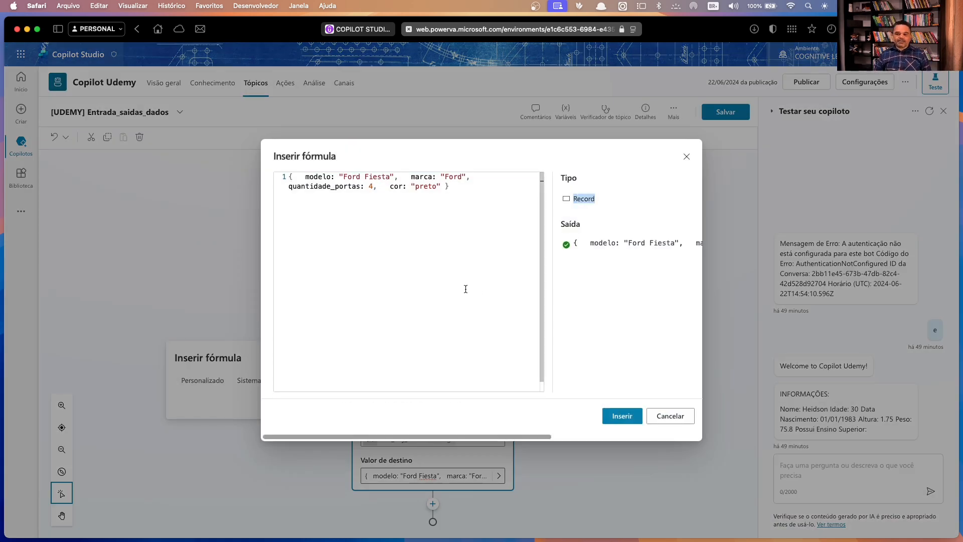
# Step: Switch to Microsoft Excel and create a blank workbook
pyautogui.hotkey('alt', 'space')
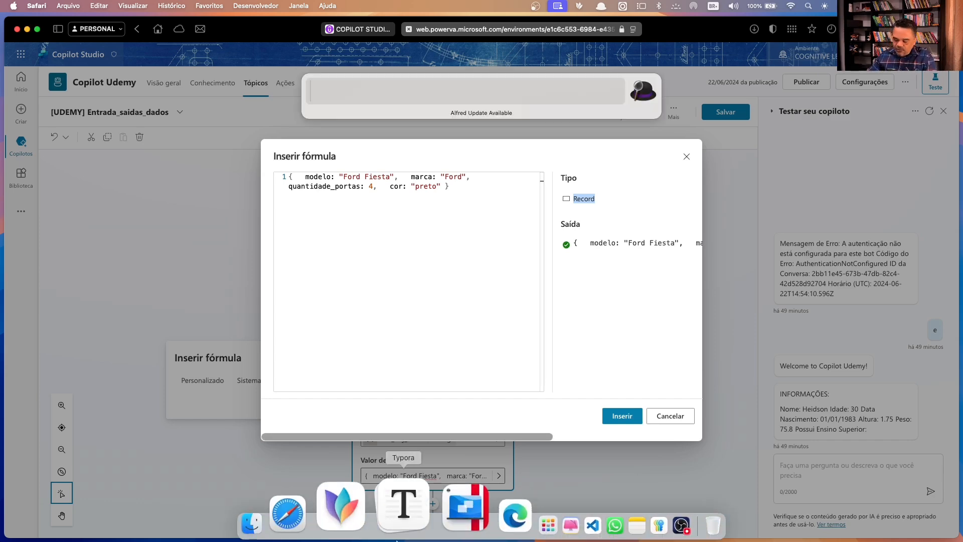
pyautogui.write('ex')
pyautogui.press('Return')
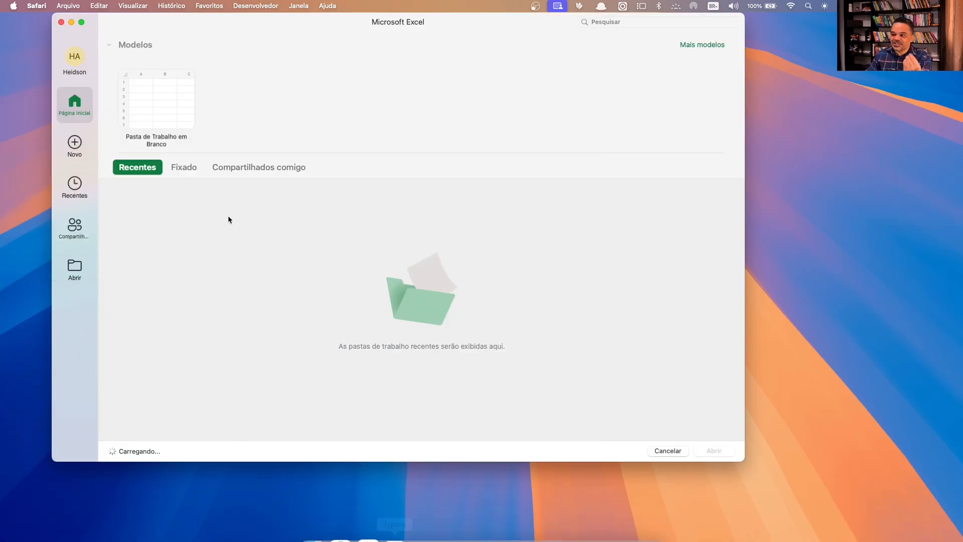
pyautogui.doubleClick(164, 95)
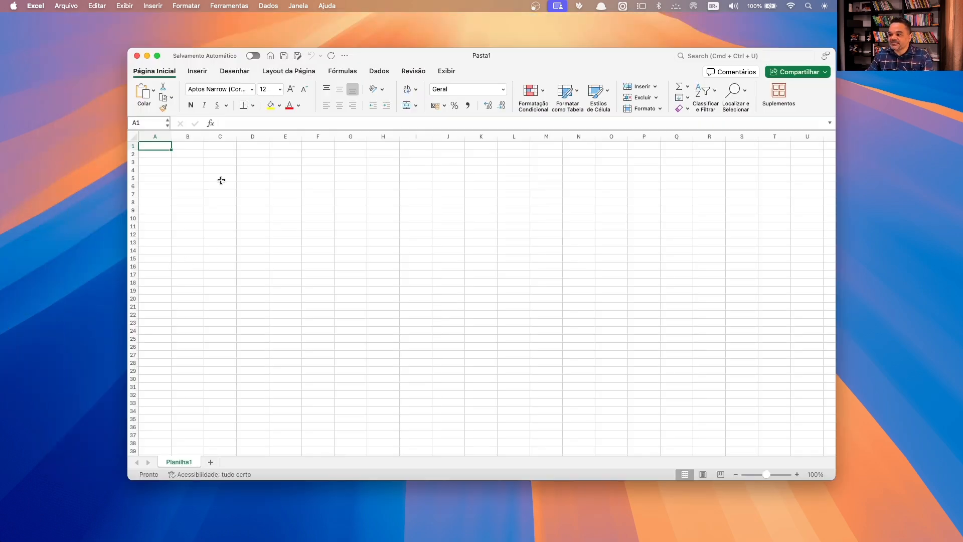
# Step: Enter the column headers Modelo, Marca and QtdPortas in cells C2 to E2
pyautogui.click(215, 154)
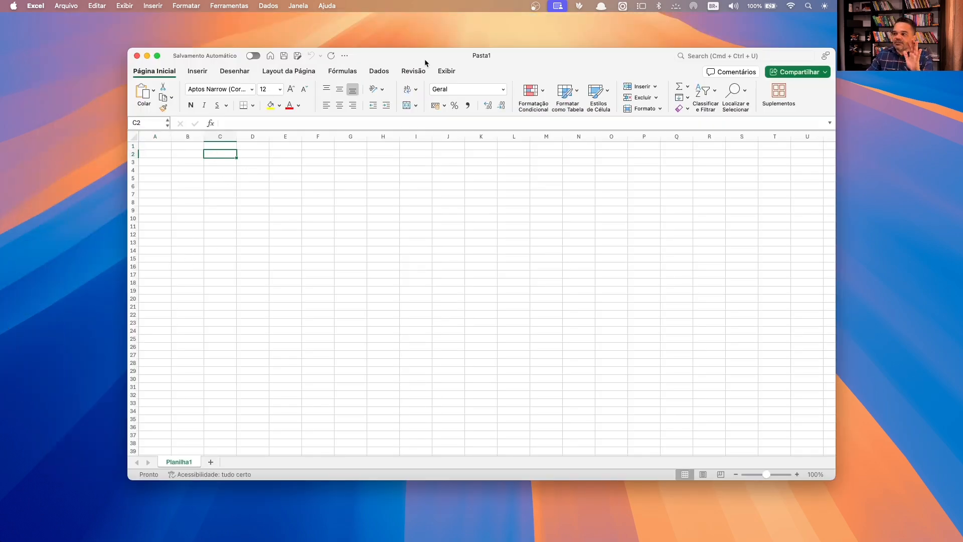
pyautogui.moveTo(424, 59); pyautogui.dragTo(406, 50)
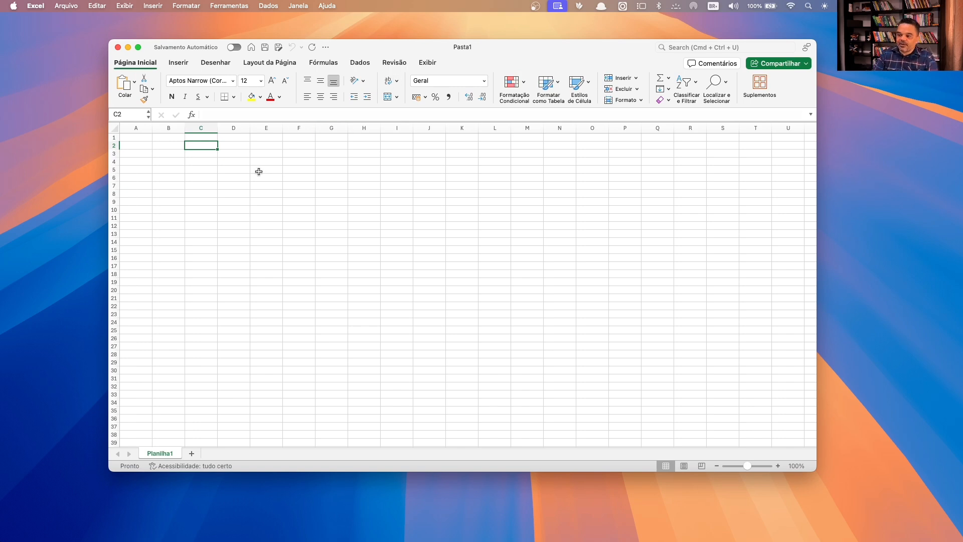
pyautogui.write('mode')
pyautogui.press('BackSpace')
pyautogui.press('BackSpace')
pyautogui.press('BackSpace')
pyautogui.press('BackSpace')
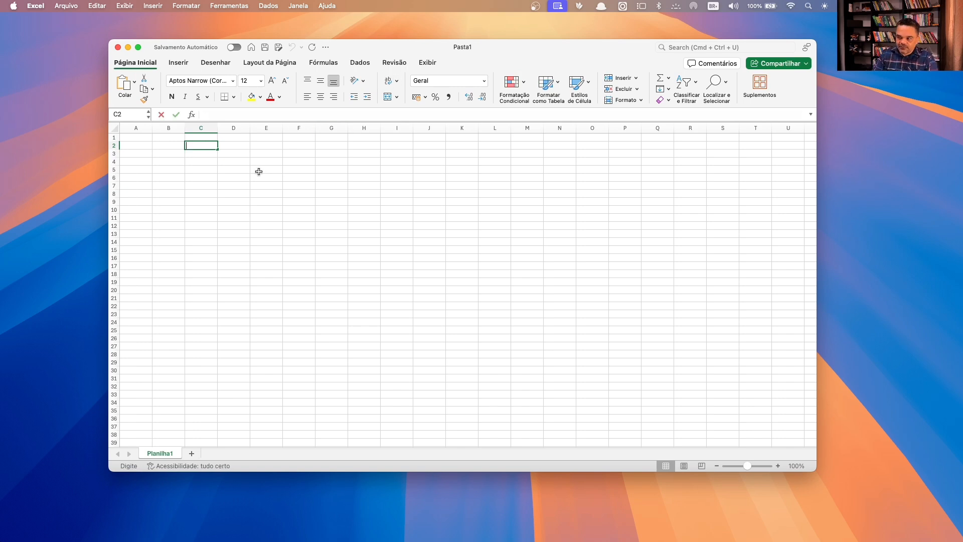
pyautogui.write('Modelo')
pyautogui.press('Tab')
pyautogui.write('Marca')
pyautogui.press('Tab')
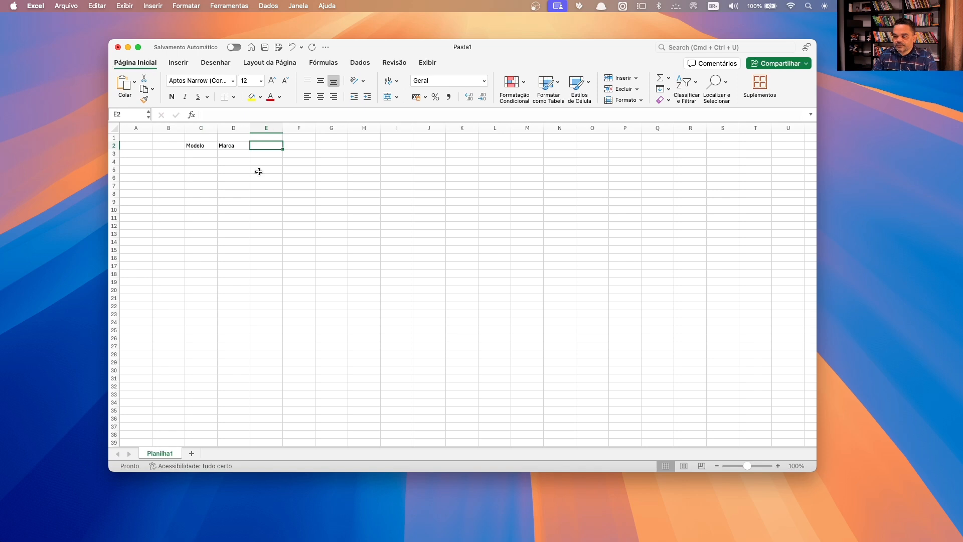
pyautogui.write('QtdPort')
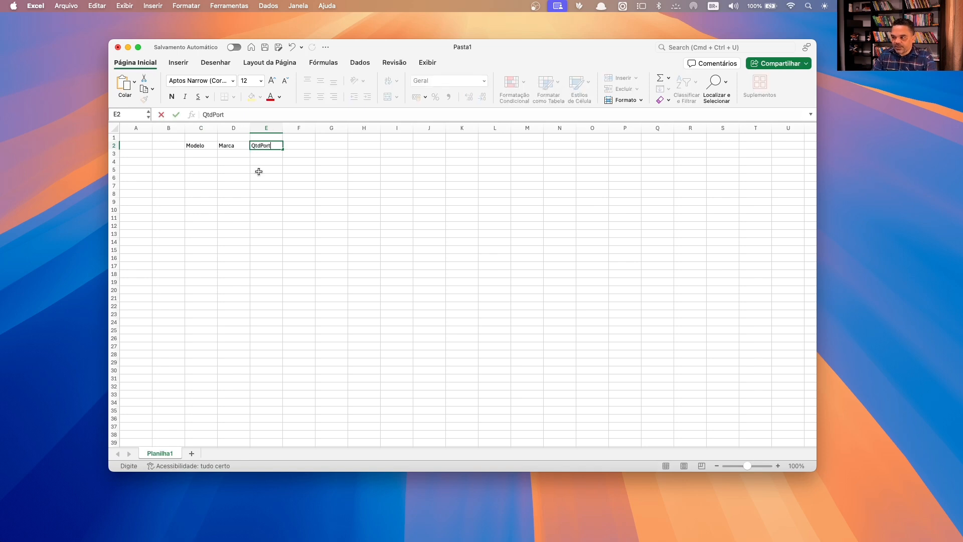
pyautogui.write('as')
pyautogui.press('Left')
pyautogui.press('Left')
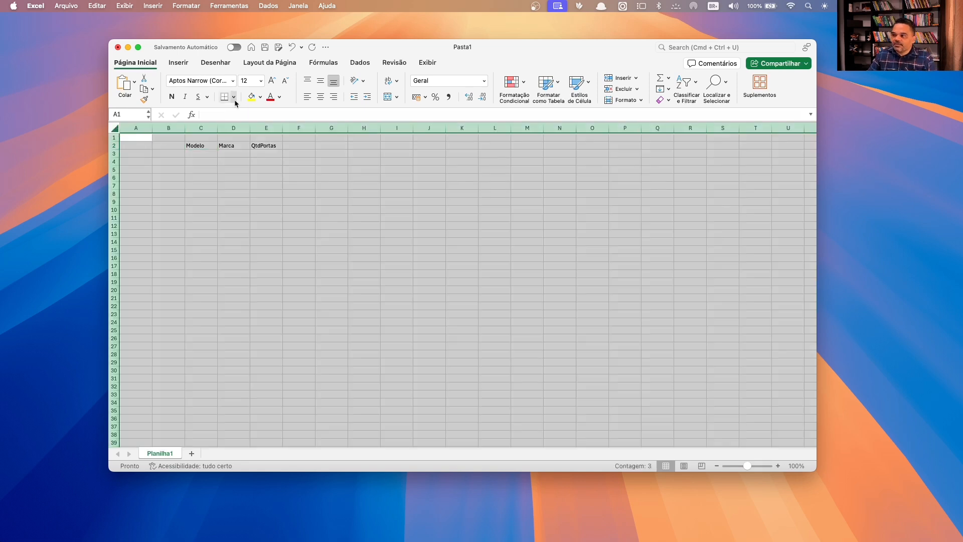
# Step: Increase the font size of the entire worksheet to 22
pyautogui.click(115, 129)
pyautogui.click(270, 83)
pyautogui.click(270, 84)
pyautogui.click(270, 83)
pyautogui.click(270, 83)
pyautogui.click(270, 83)
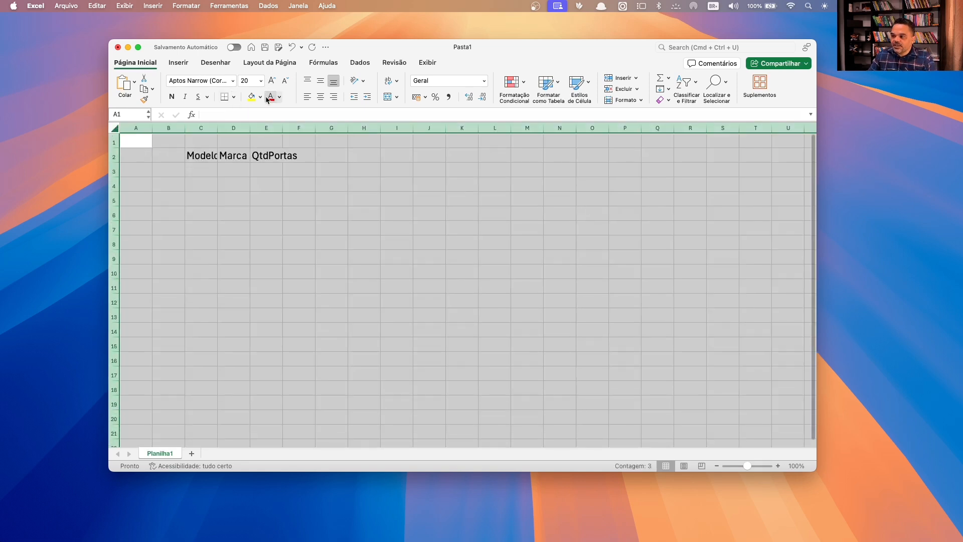
# Step: Create a table from the range C2:E2, treating the first row as headers
pyautogui.click(203, 157)
pyautogui.click(233, 158)
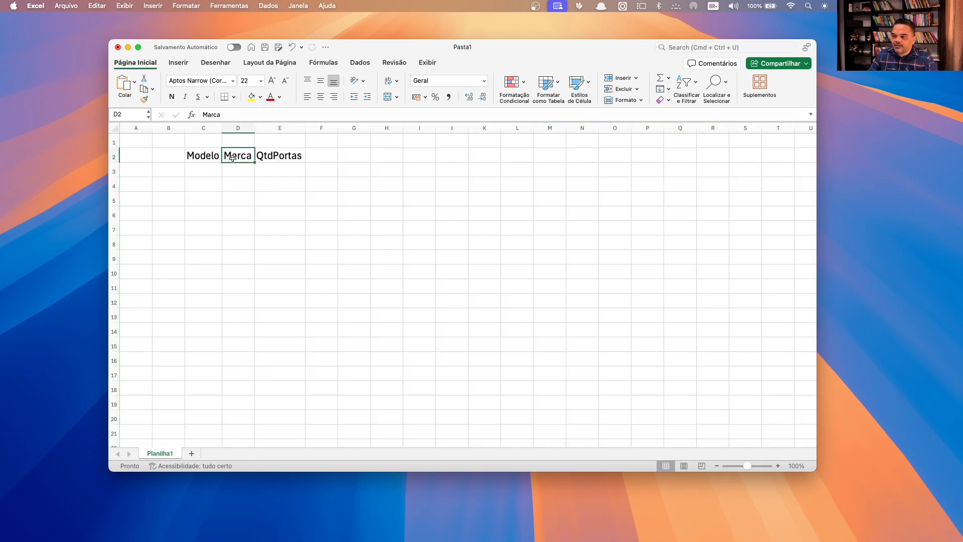
pyautogui.click(209, 158)
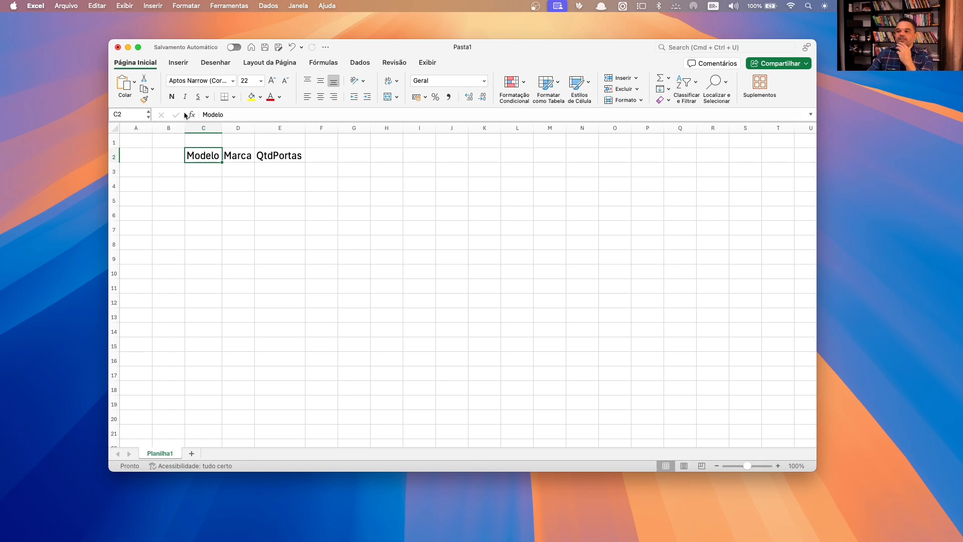
pyautogui.click(178, 62)
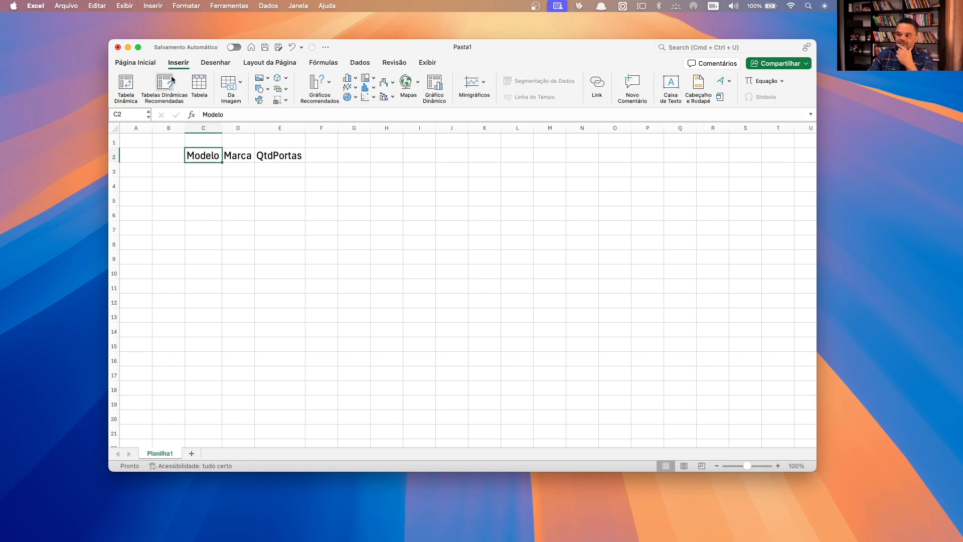
pyautogui.click(203, 84)
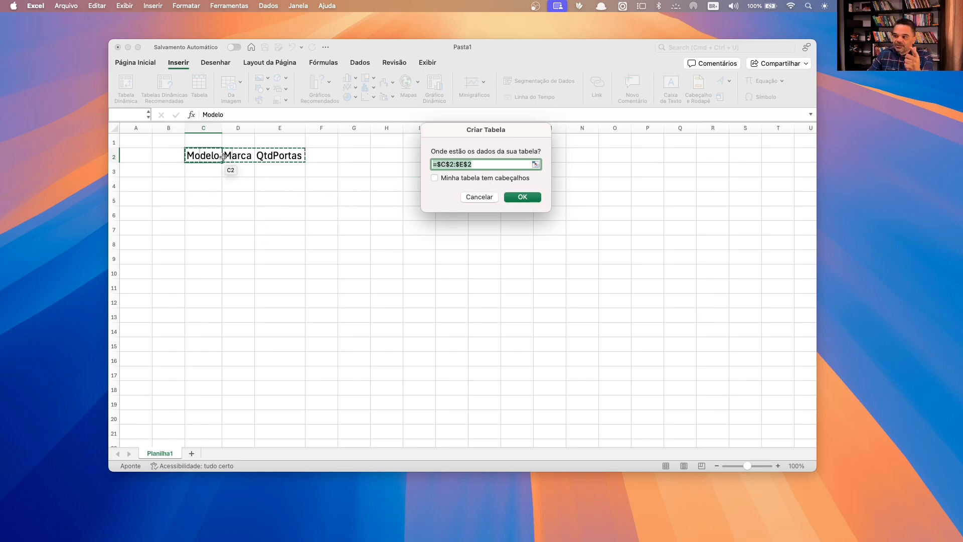
pyautogui.click(435, 178)
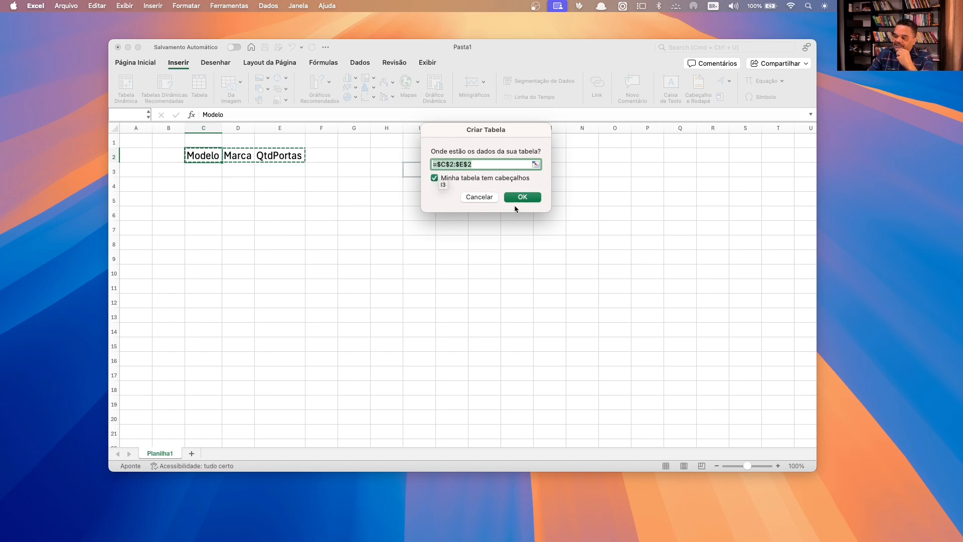
pyautogui.click(522, 198)
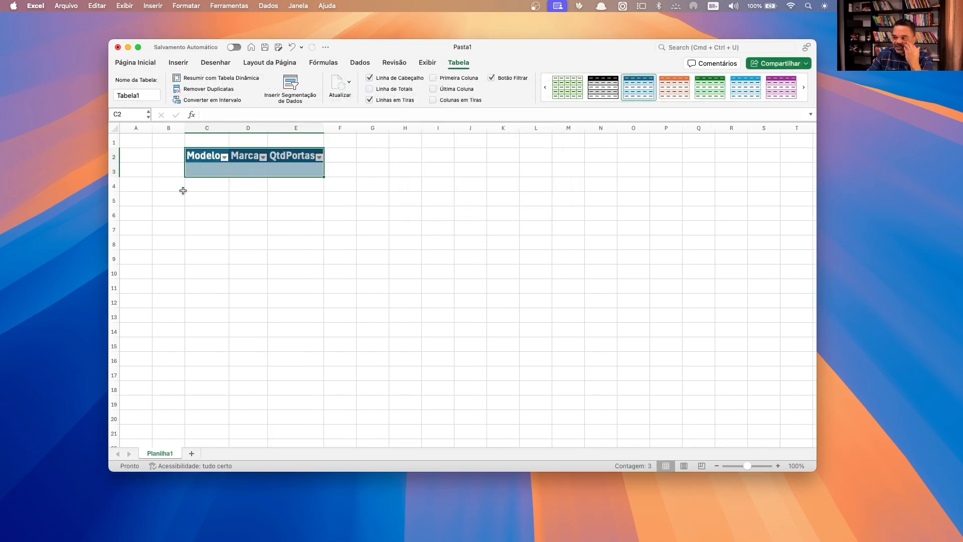
# Step: Auto-fit the Modelo column and widen the Marca and QtdPortas columns of the table
pyautogui.click(210, 164)
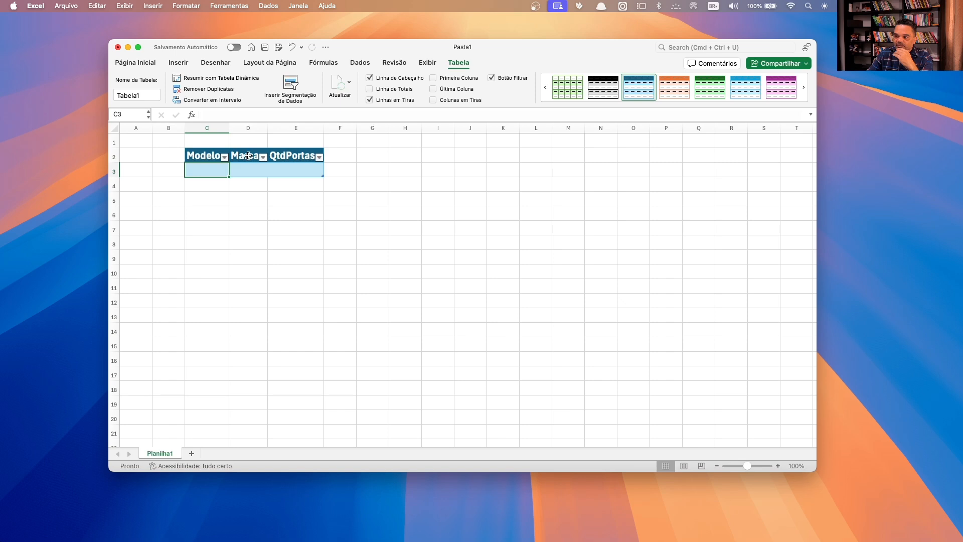
pyautogui.doubleClick(229, 129)
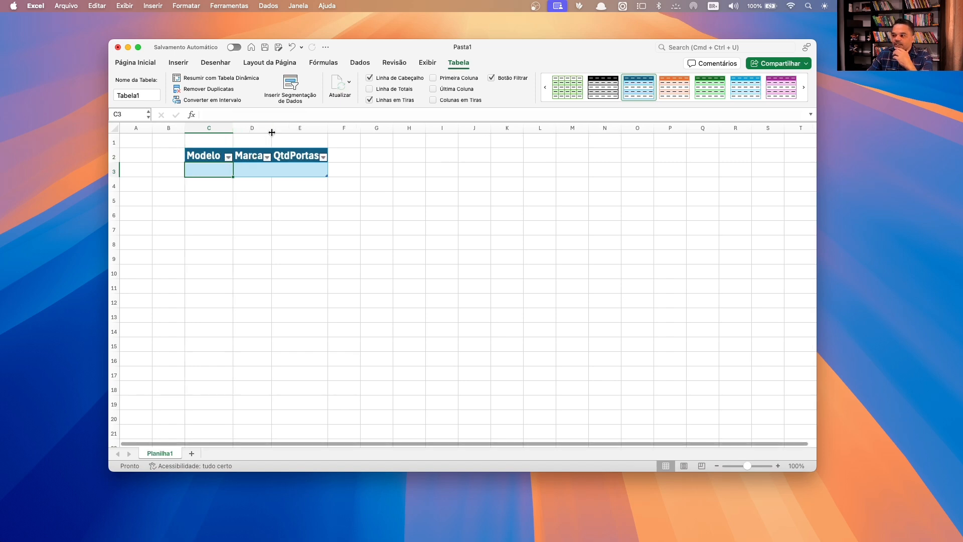
pyautogui.moveTo(272, 133); pyautogui.dragTo(370, 132)
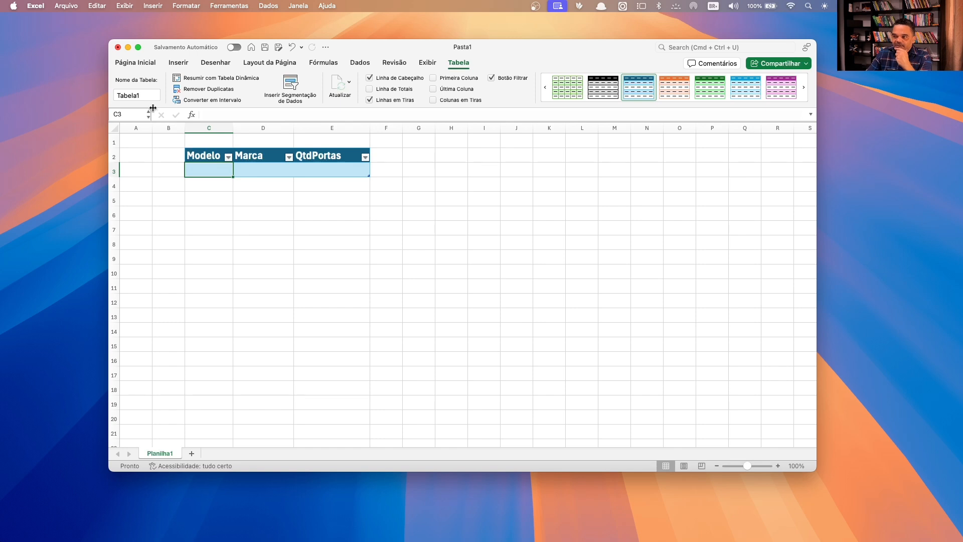
# Step: Rename the table as Tb_Carro
pyautogui.click(140, 95)
pyautogui.moveTo(141, 95); pyautogui.dragTo(114, 95)
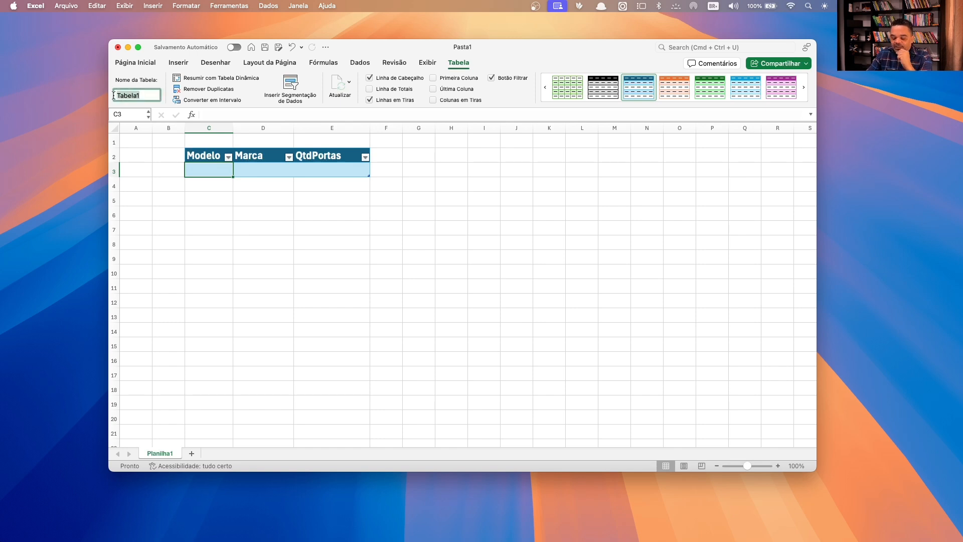
pyautogui.write('Tb')
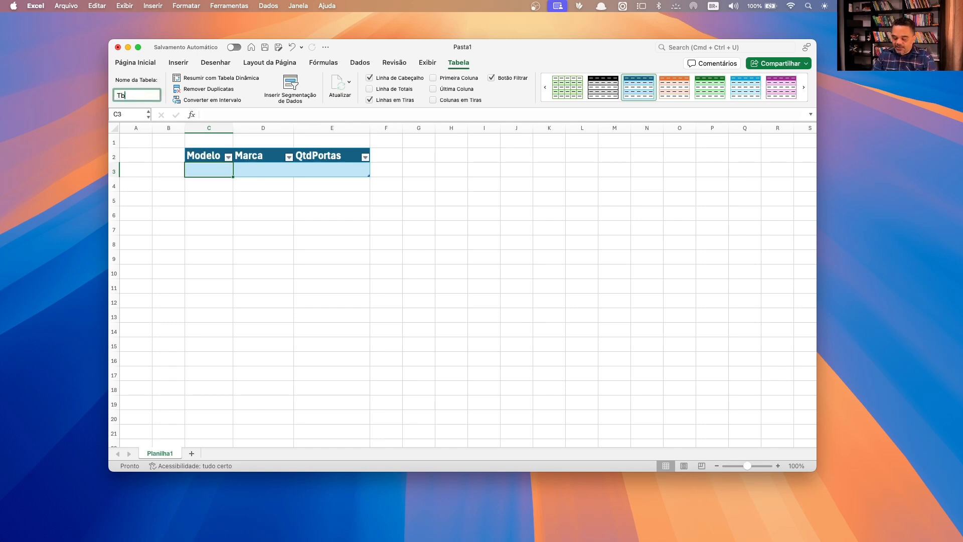
pyautogui.write('_Carr')
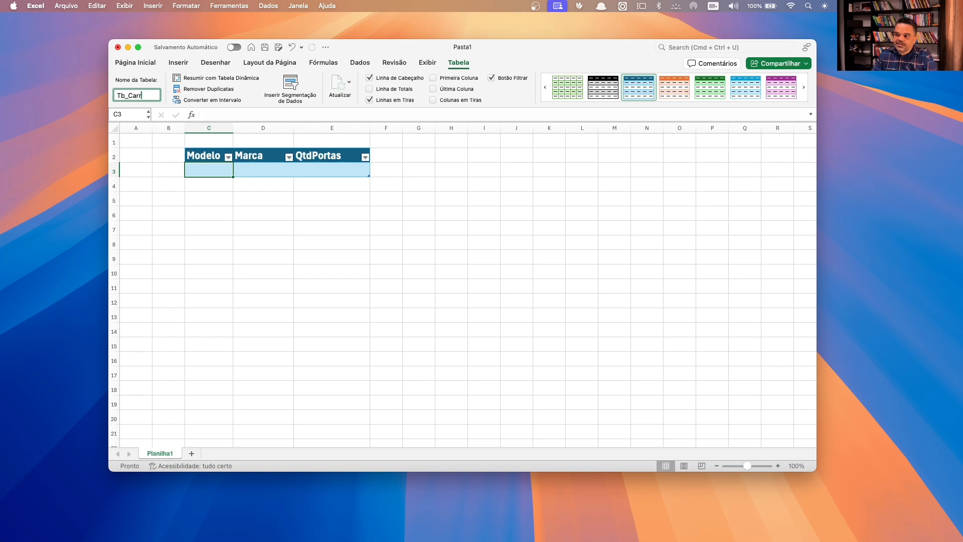
pyautogui.write('o')
pyautogui.press('Return')
# Step: Examine the Modelo, Marca and QtdPortas headers of the table one by one
pyautogui.click(253, 173)
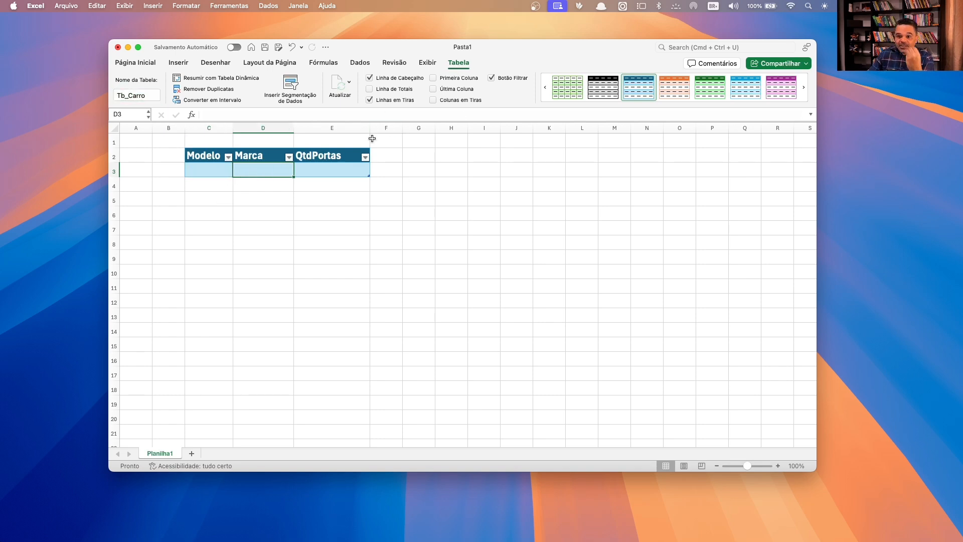
pyautogui.click(256, 158)
pyautogui.click(320, 165)
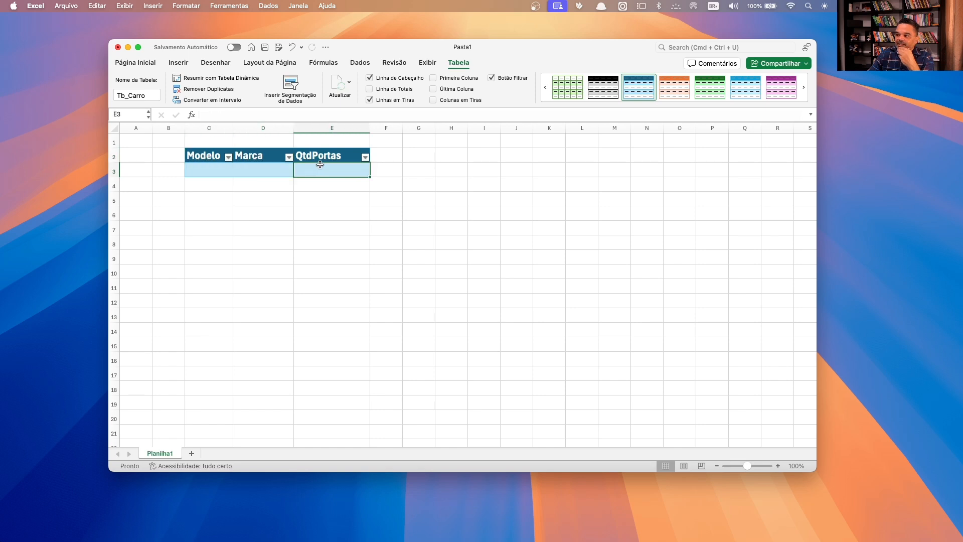
pyautogui.click(206, 157)
pyautogui.click(255, 156)
pyautogui.click(324, 155)
pyautogui.click(205, 155)
pyautogui.click(254, 156)
pyautogui.click(319, 155)
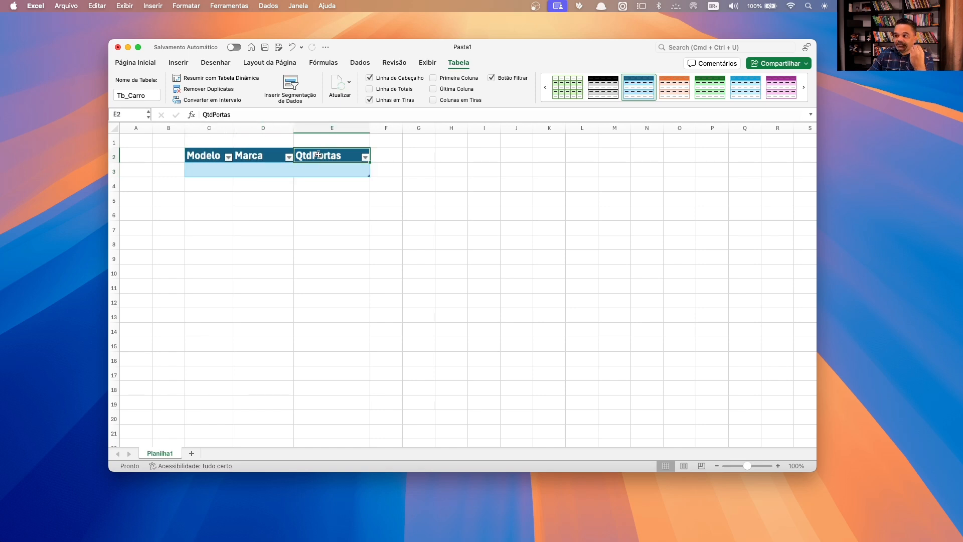
pyautogui.click(214, 156)
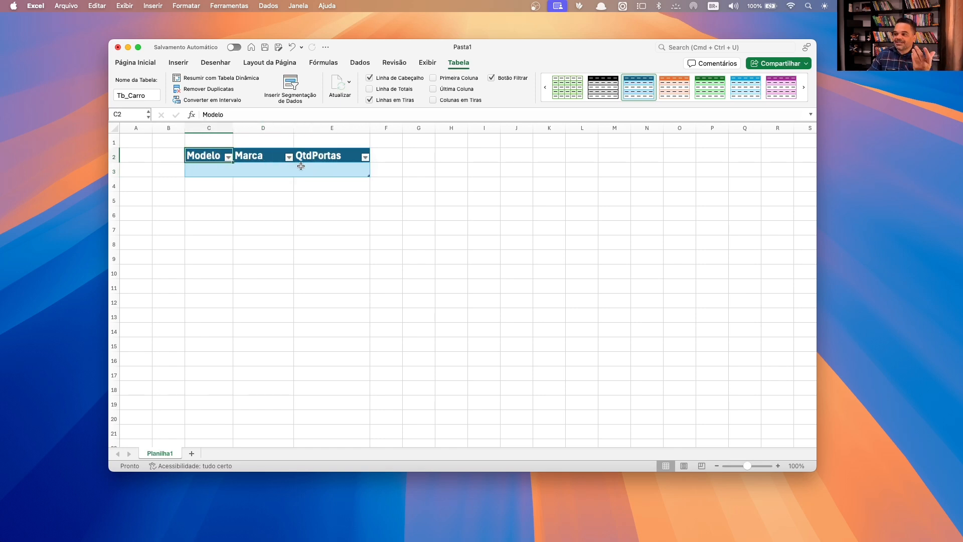
# Step: Fill the first table row with Ford Fiest as model, Ford as brand and 4 as door count
pyautogui.click(213, 174)
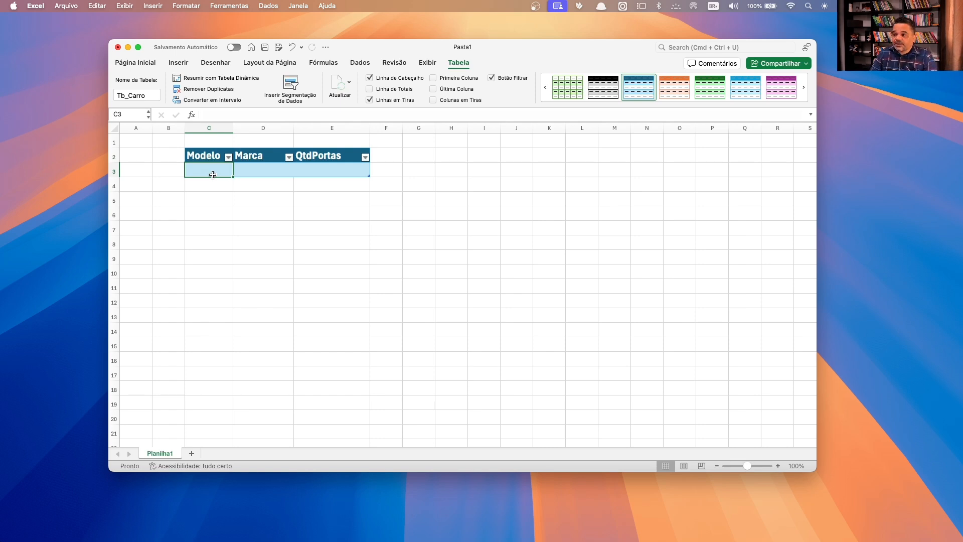
pyautogui.write('Ford F')
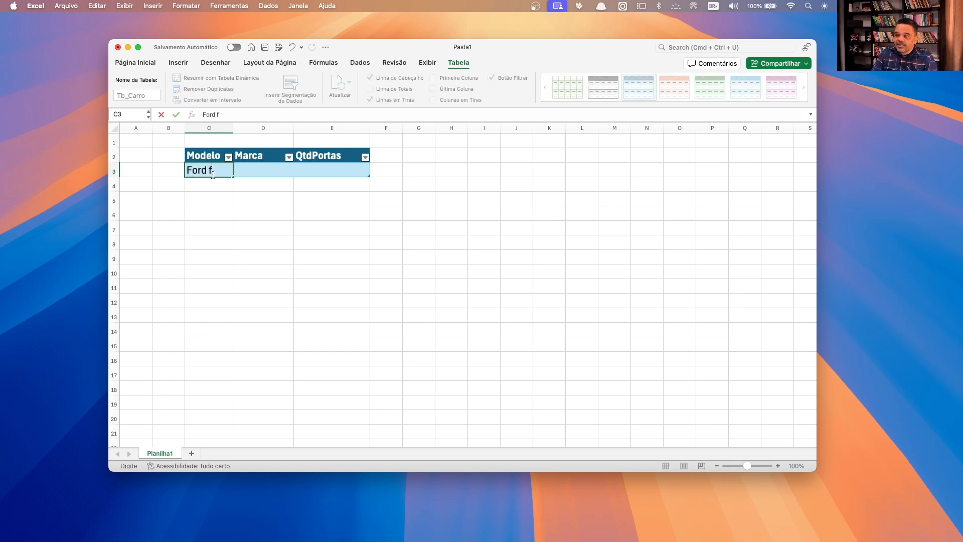
pyautogui.write('iest')
pyautogui.press('Tab')
pyautogui.write('Fod')
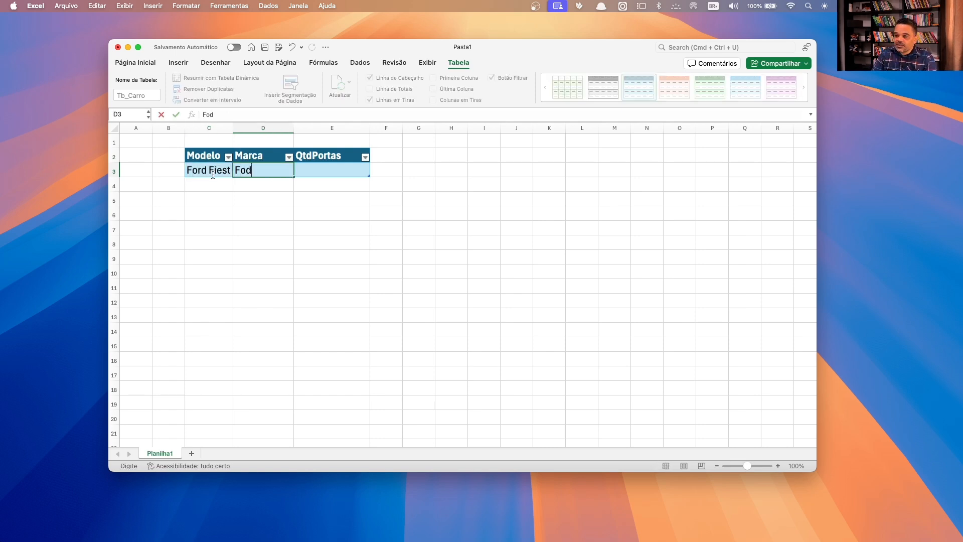
pyautogui.press('BackSpace')
pyautogui.write('rd')
pyautogui.press('Tab')
pyautogui.write('4')
pyautogui.press('Return')
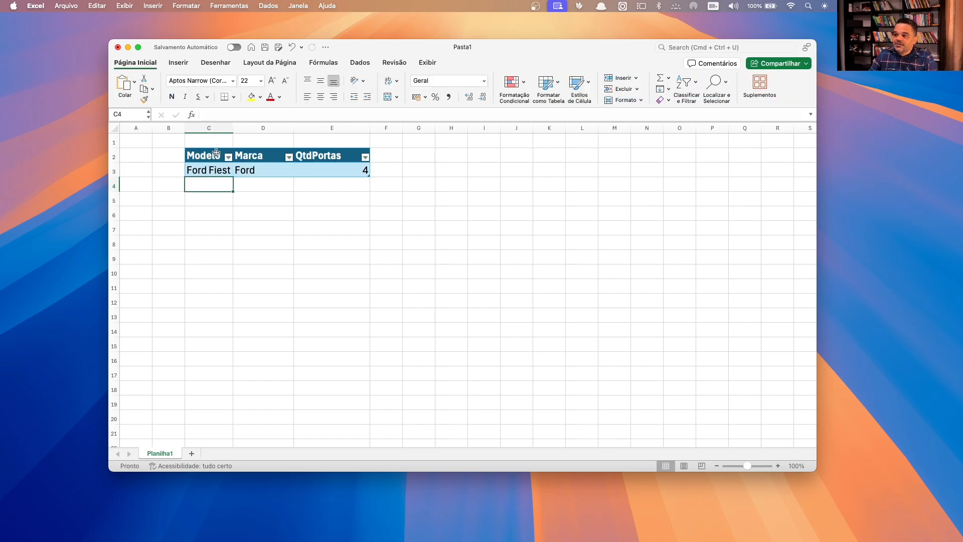
# Step: Center the header row and the data row of the table horizontally
pyautogui.moveTo(217, 152); pyautogui.dragTo(363, 170)
pyautogui.click(282, 188)
pyautogui.moveTo(213, 171); pyautogui.dragTo(339, 171)
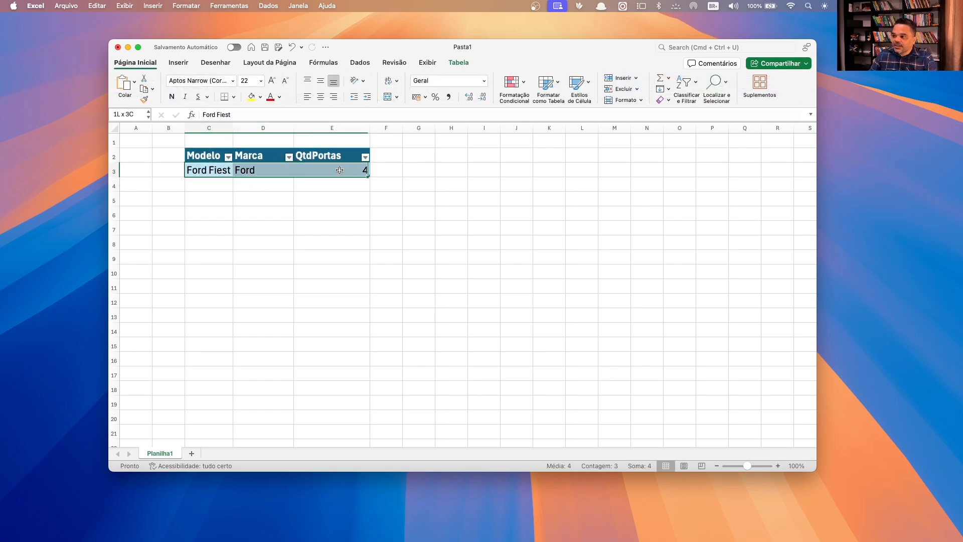
pyautogui.click(135, 63)
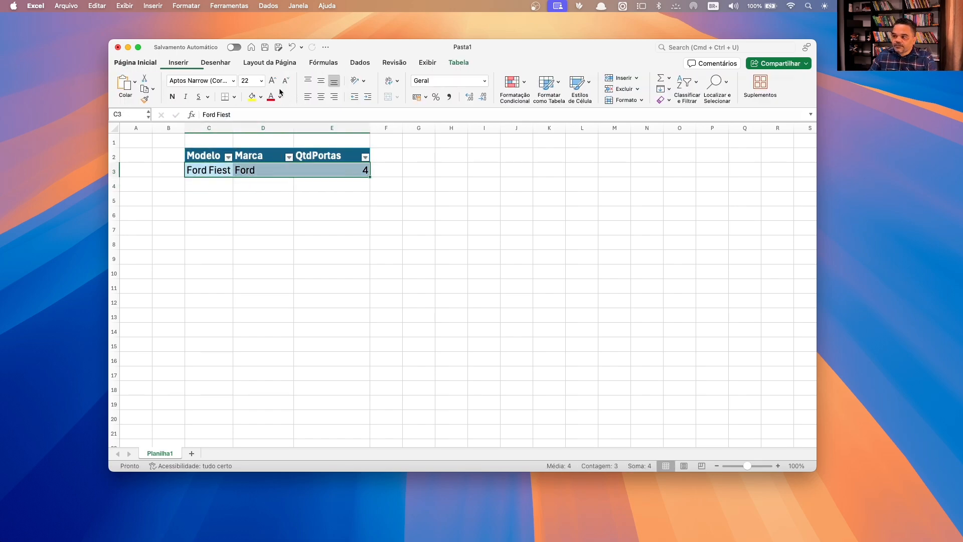
pyautogui.click(320, 97)
pyautogui.click(336, 272)
pyautogui.moveTo(214, 158); pyautogui.dragTo(363, 171)
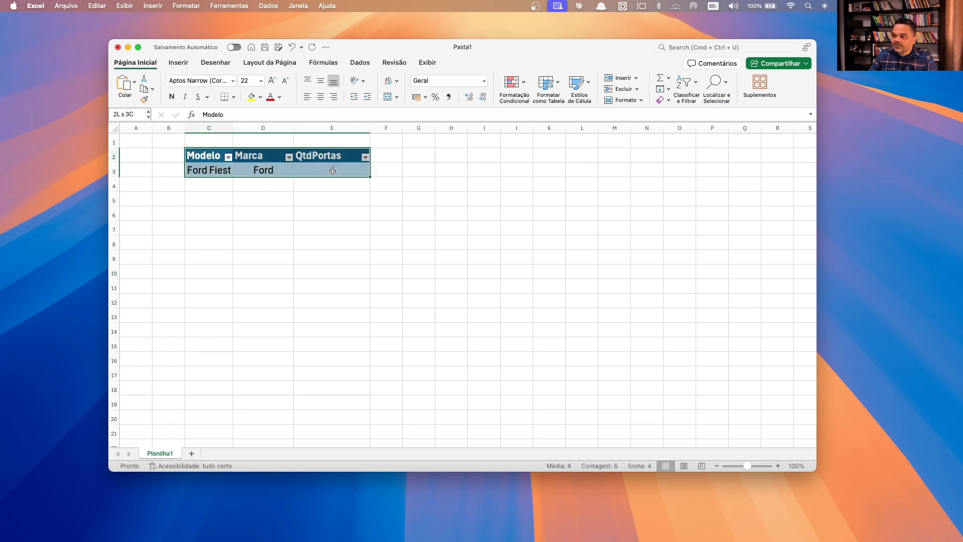
pyautogui.click(320, 97)
pyautogui.click(333, 243)
pyautogui.click(264, 171)
pyautogui.click(265, 219)
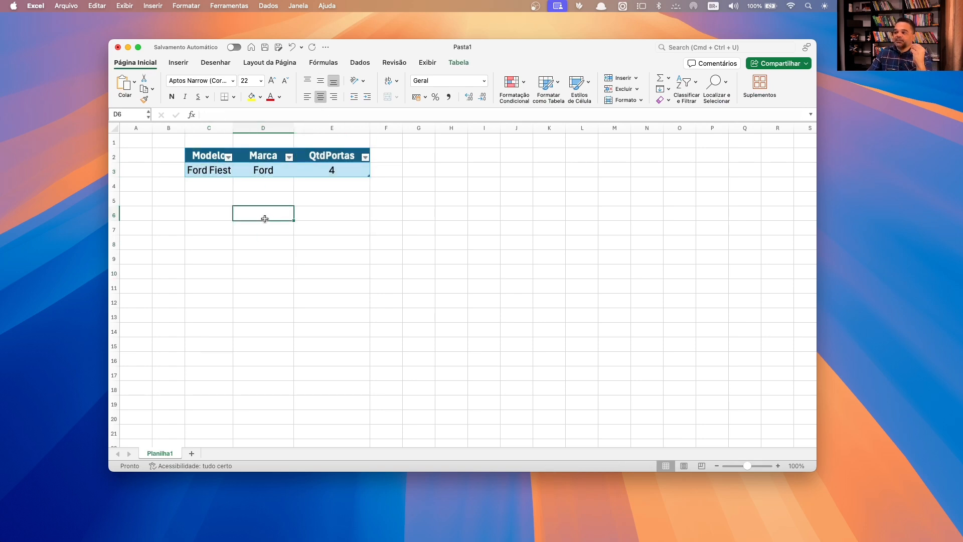
pyautogui.click(270, 316)
pyautogui.click(274, 258)
pyautogui.click(382, 225)
pyautogui.click(213, 214)
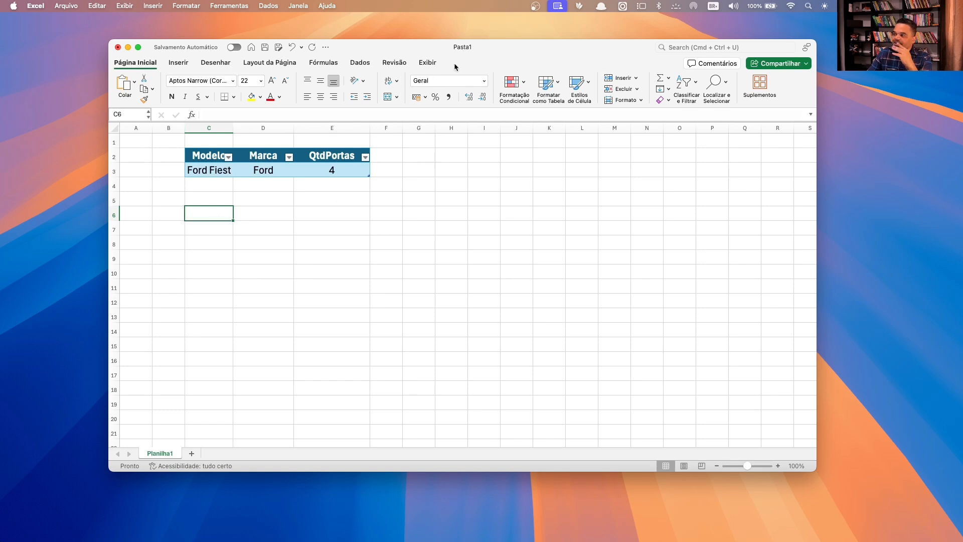
pyautogui.click(462, 186)
# Step: Widen the Modelo column slightly so its header clears the filter button
pyautogui.click(329, 170)
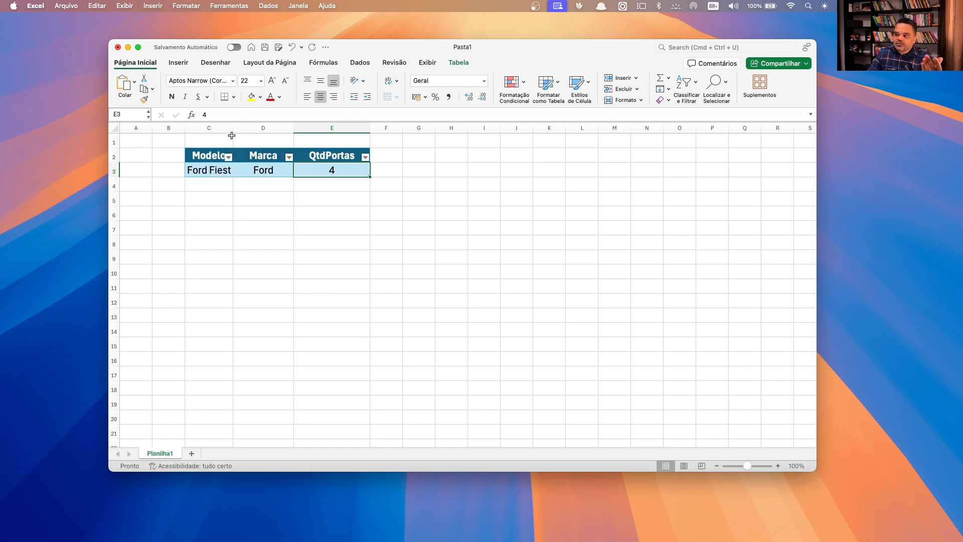
pyautogui.moveTo(233, 129); pyautogui.dragTo(242, 129)
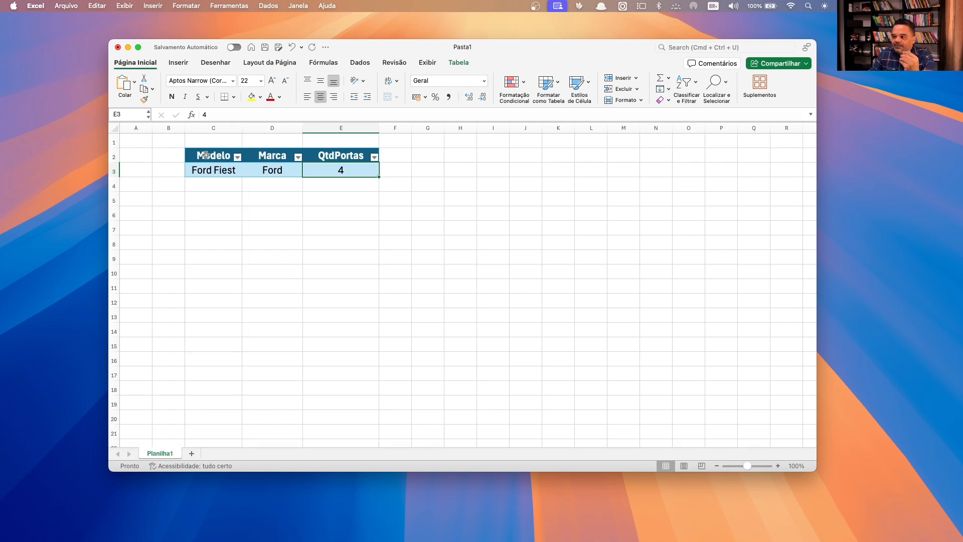
# Step: Examine how each column header of the table relates to the value in the row below it
pyautogui.click(203, 157)
pyautogui.click(324, 156)
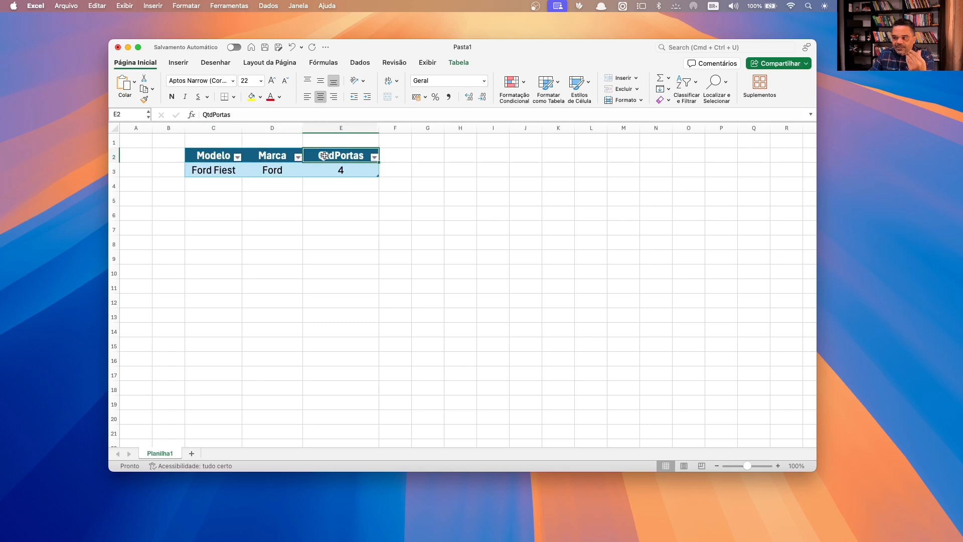
pyautogui.click(221, 156)
pyautogui.click(280, 156)
pyautogui.click(331, 163)
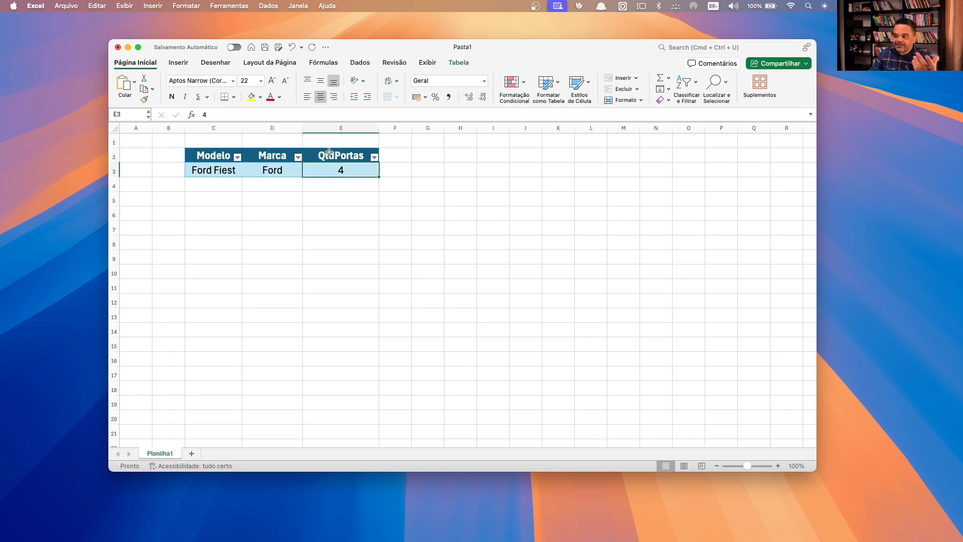
pyautogui.click(219, 157)
pyautogui.click(316, 157)
pyautogui.click(226, 170)
pyautogui.click(342, 171)
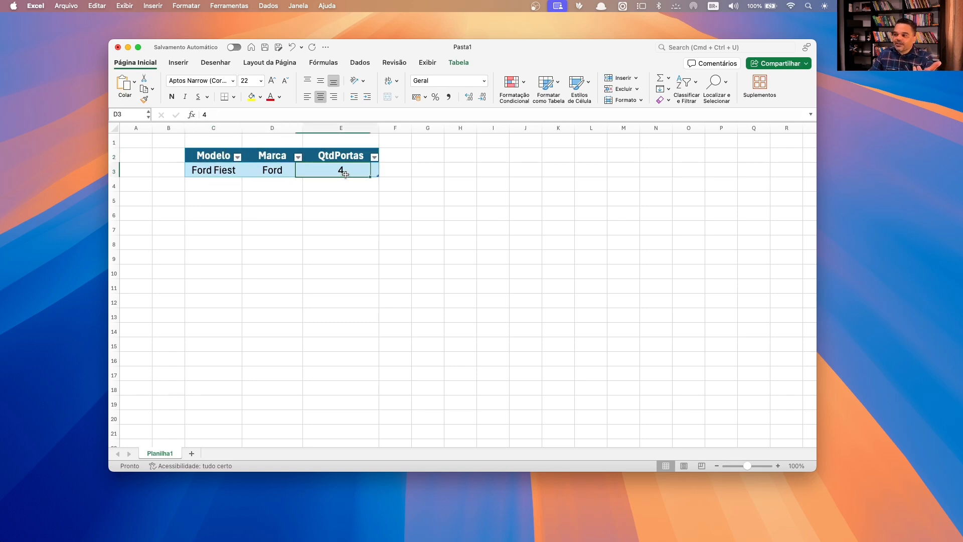
pyautogui.moveTo(338, 158); pyautogui.dragTo(336, 166)
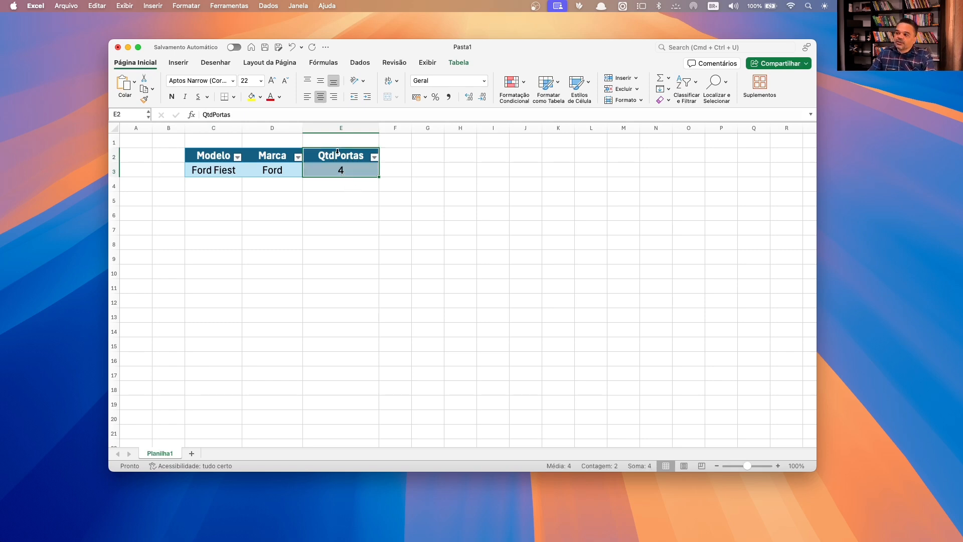
pyautogui.click(336, 169)
pyautogui.click(267, 157)
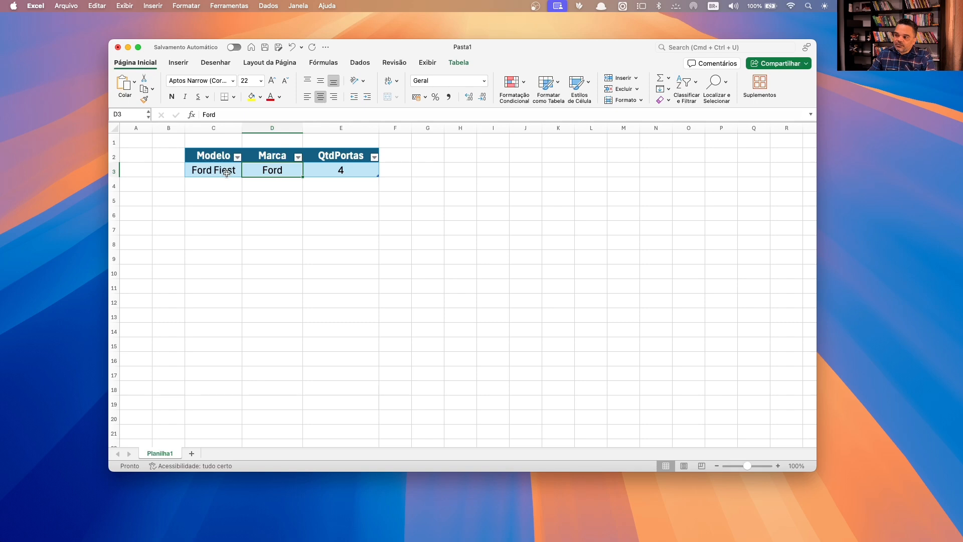
pyautogui.click(221, 160)
# Step: Insert a new table column to the right of QtdPortas and widen it
pyautogui.click(343, 155)
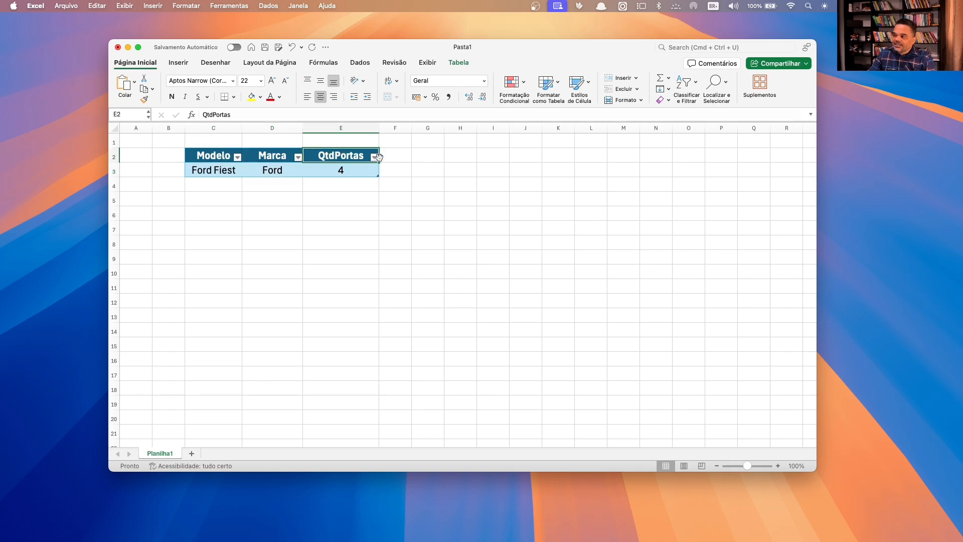
pyautogui.rightClick(353, 154)
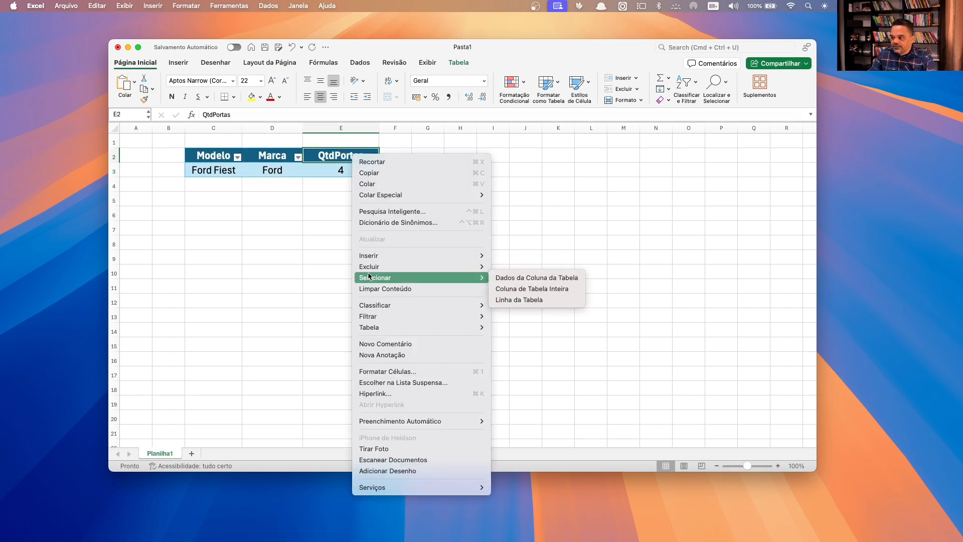
pyautogui.moveTo(402, 256)
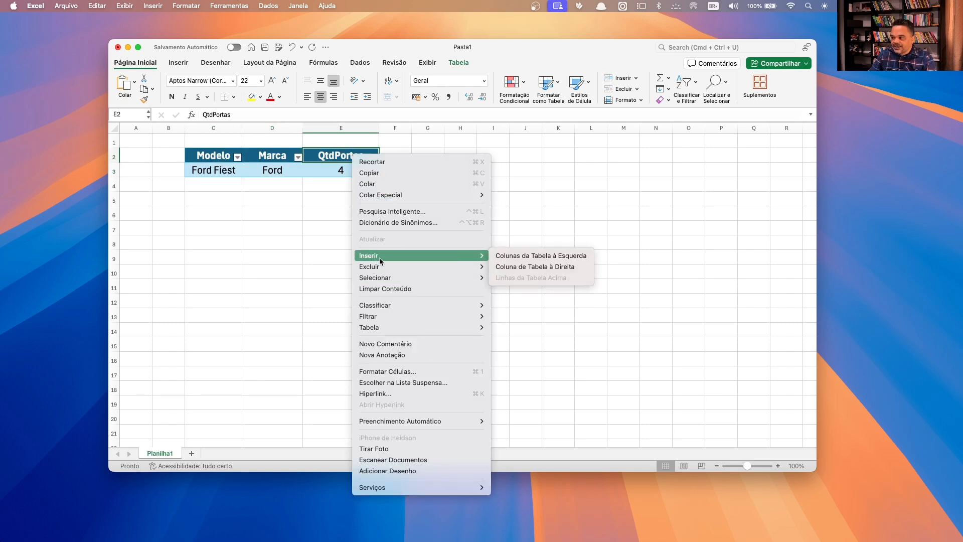
pyautogui.click(557, 266)
pyautogui.moveTo(412, 128); pyautogui.dragTo(447, 129)
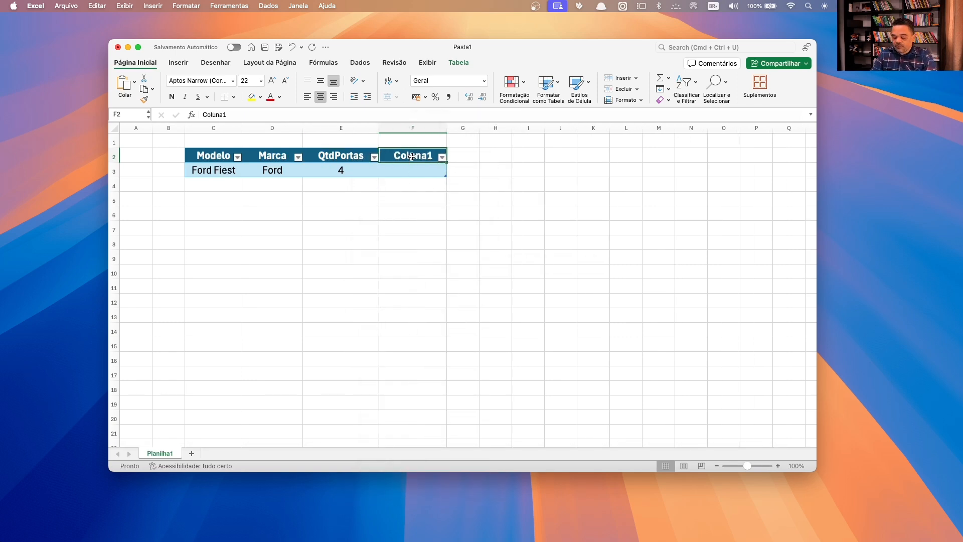
# Step: Name the new column Valor_tabela and enter 30000 as its value for the Ford Fiest row
pyautogui.write('Valor')
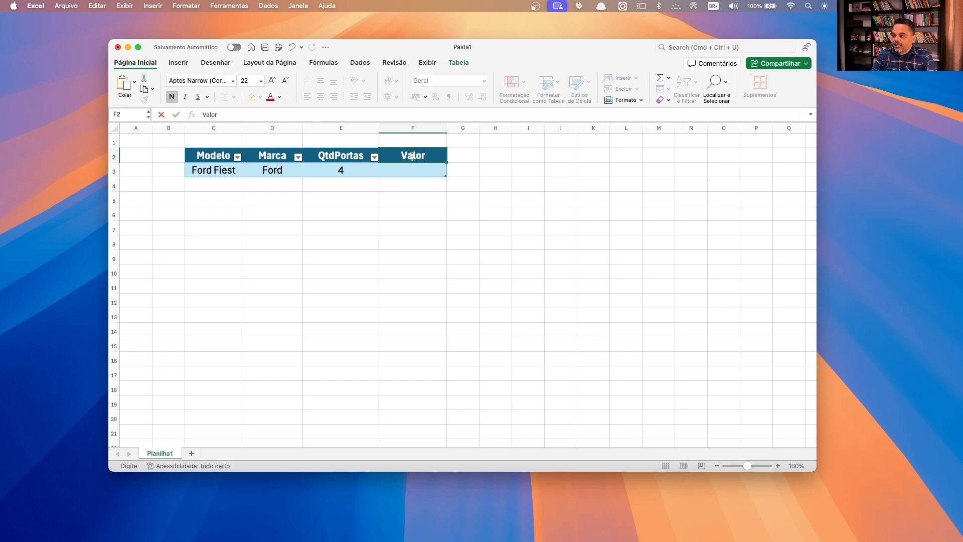
pyautogui.write('_tabe')
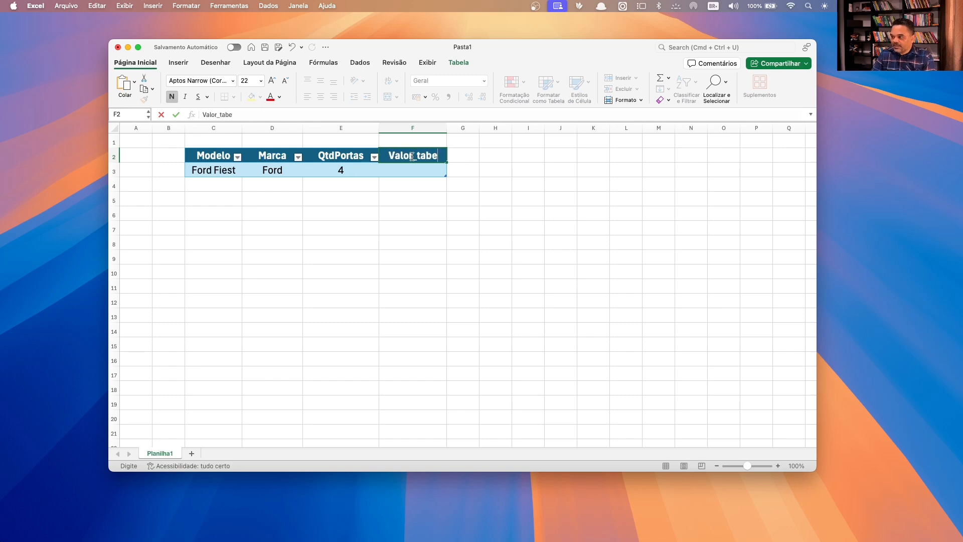
pyautogui.write('la')
pyautogui.press('Return')
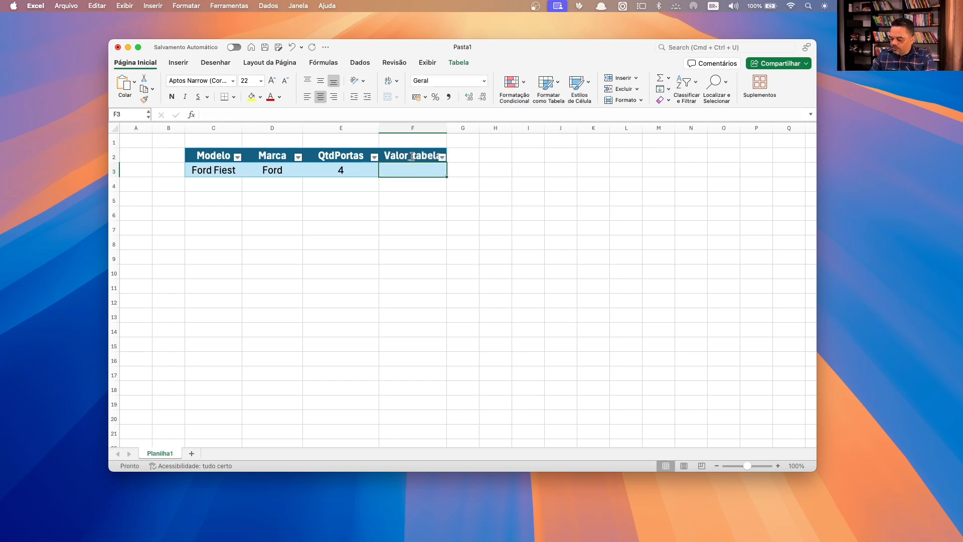
pyautogui.write('30')
pyautogui.write('00')
pyautogui.press('Return')
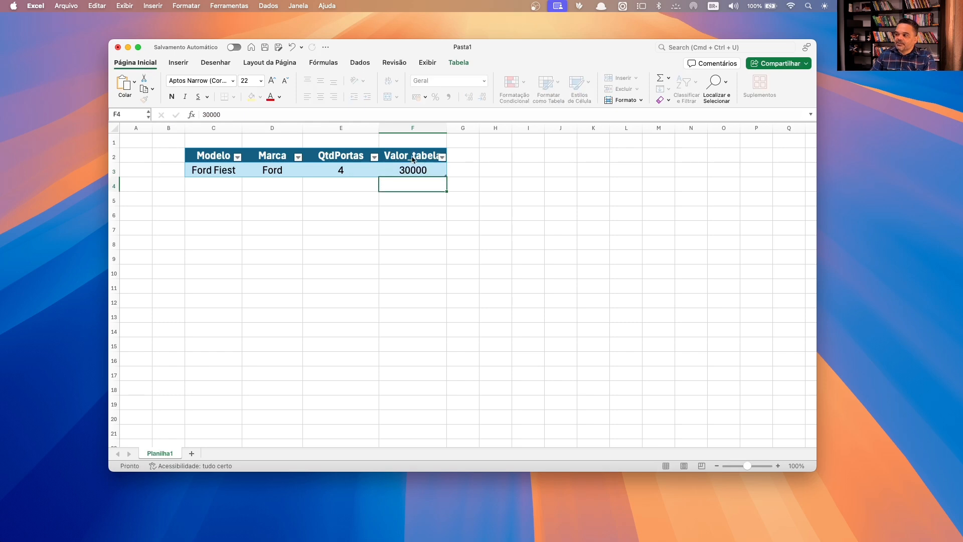
# Step: Apply the accounting format in R$ to the Ford Fiest value in F3 and widen the Valor_tabela column
pyautogui.click(413, 170)
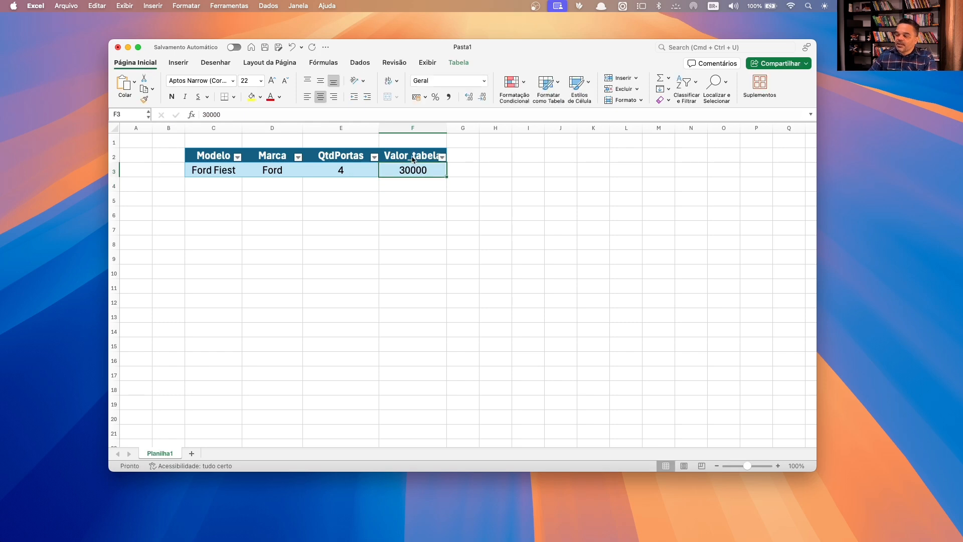
pyautogui.click(418, 99)
pyautogui.moveTo(447, 128); pyautogui.dragTo(480, 128)
pyautogui.click(424, 216)
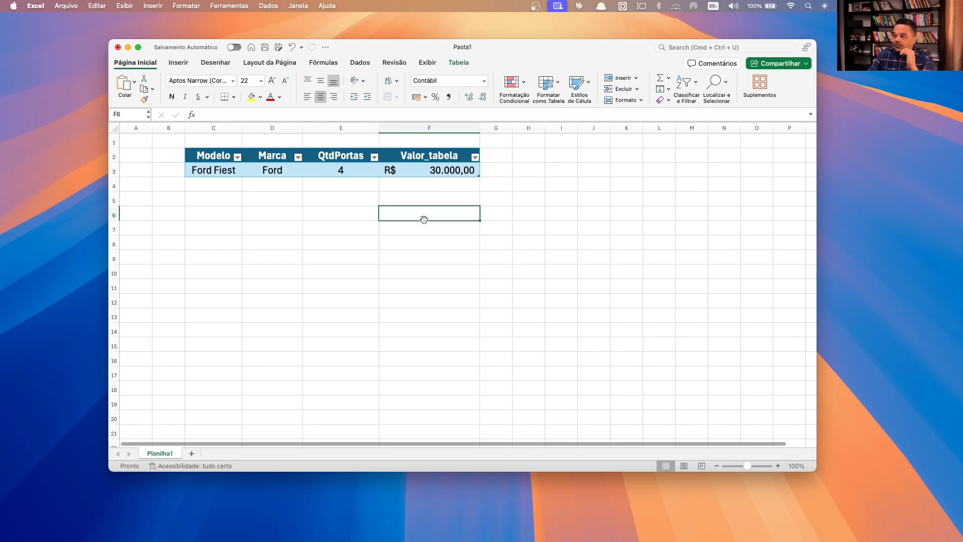
pyautogui.click(421, 159)
pyautogui.click(423, 172)
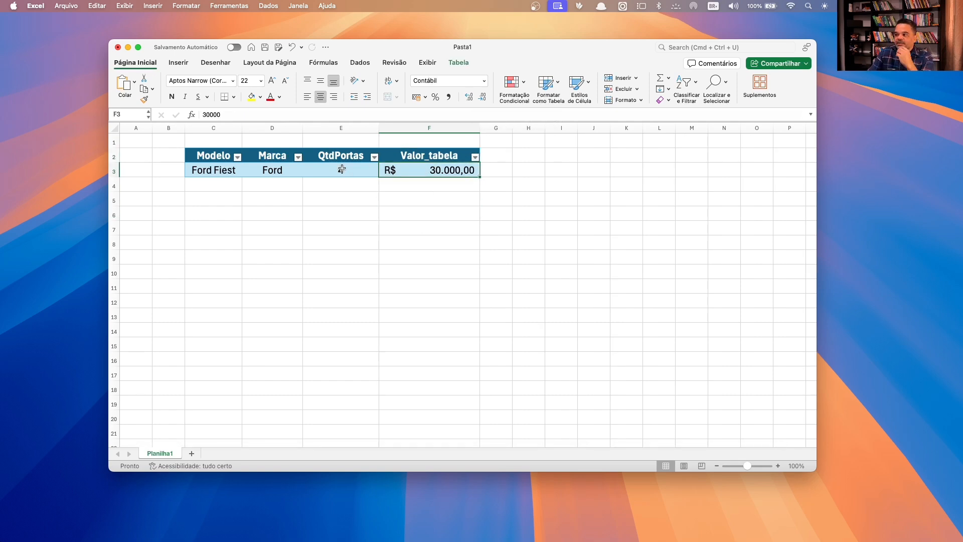
pyautogui.click(355, 172)
pyautogui.click(266, 169)
pyautogui.click(204, 171)
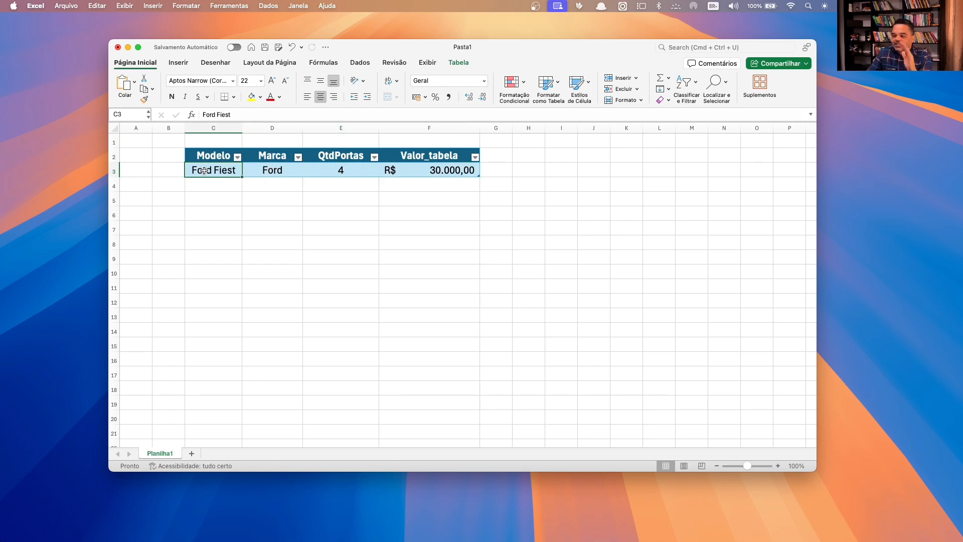
# Step: Insert a table column to the left of Modelo and name it ID_registro
pyautogui.moveTo(205, 170); pyautogui.dragTo(450, 171)
pyautogui.click(167, 170)
pyautogui.click(206, 154)
pyautogui.rightClick(207, 154)
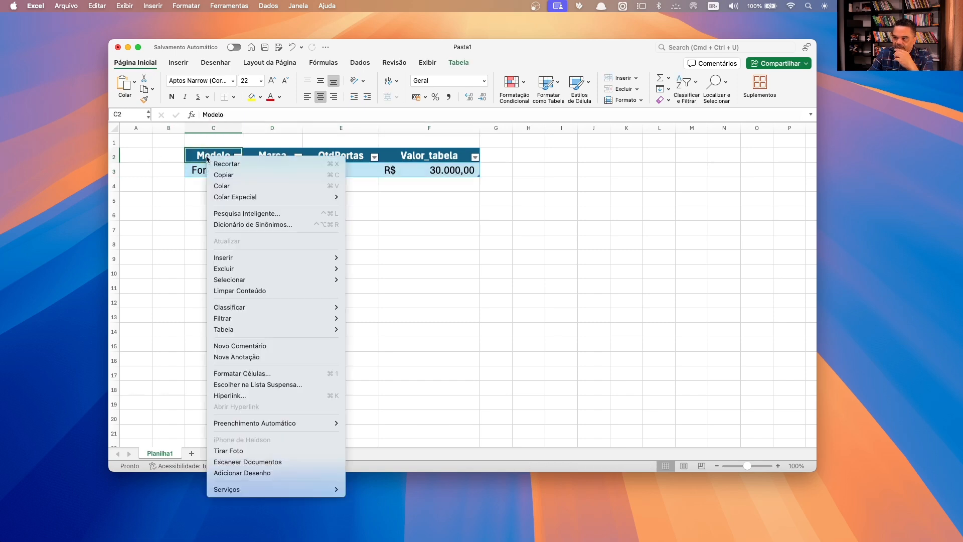
pyautogui.moveTo(242, 258)
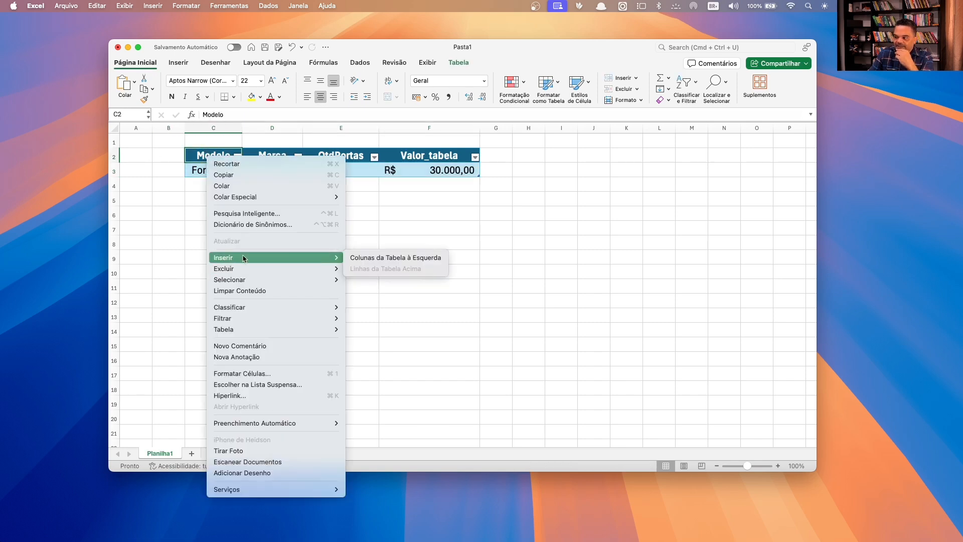
pyautogui.click(393, 258)
pyautogui.write('ID')
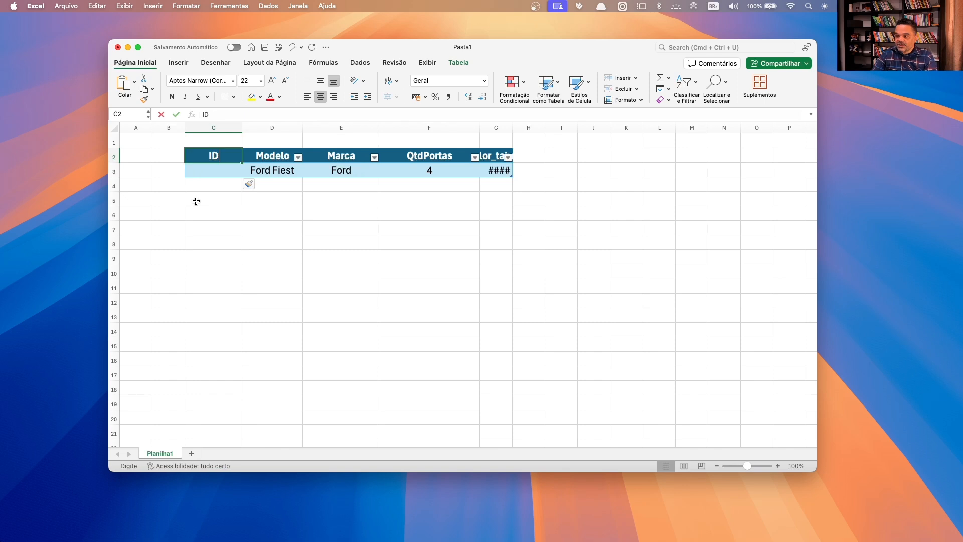
pyautogui.write('_registro')
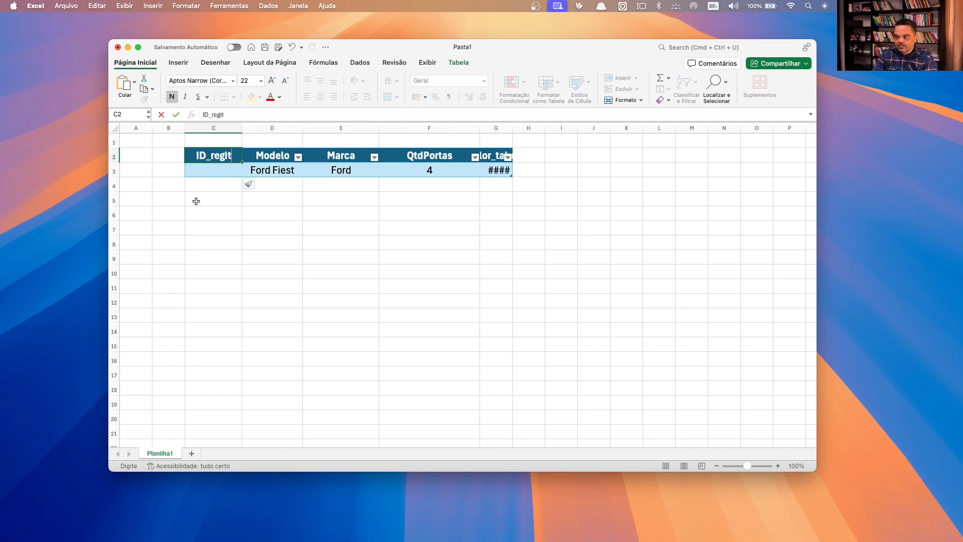
pyautogui.press('Return')
# Step: Number the records 1 to 5 in the ID_registro column, extending the table down to row 7
pyautogui.write('1')
pyautogui.press('Return')
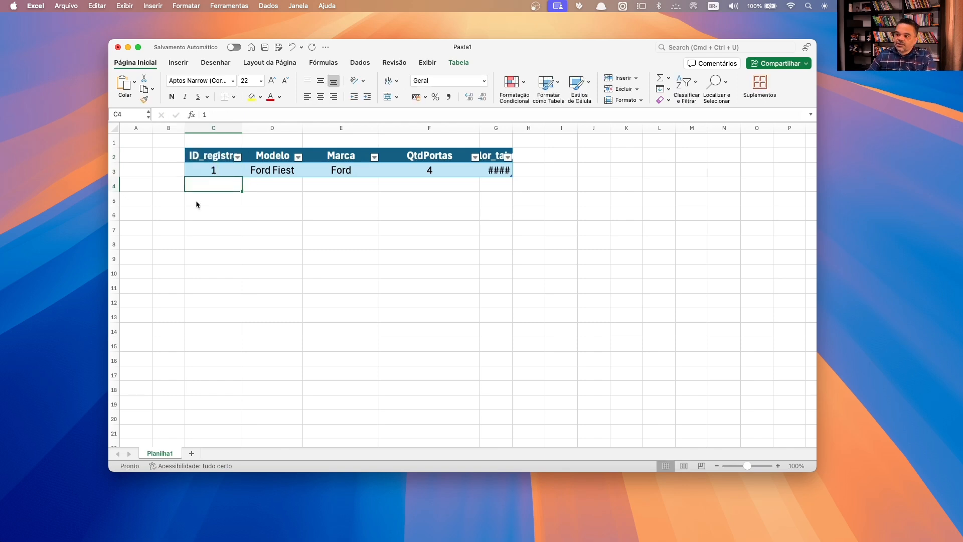
pyautogui.write('2')
pyautogui.press('Return')
pyautogui.write('3')
pyautogui.press('Return')
pyautogui.write('4')
pyautogui.press('Return')
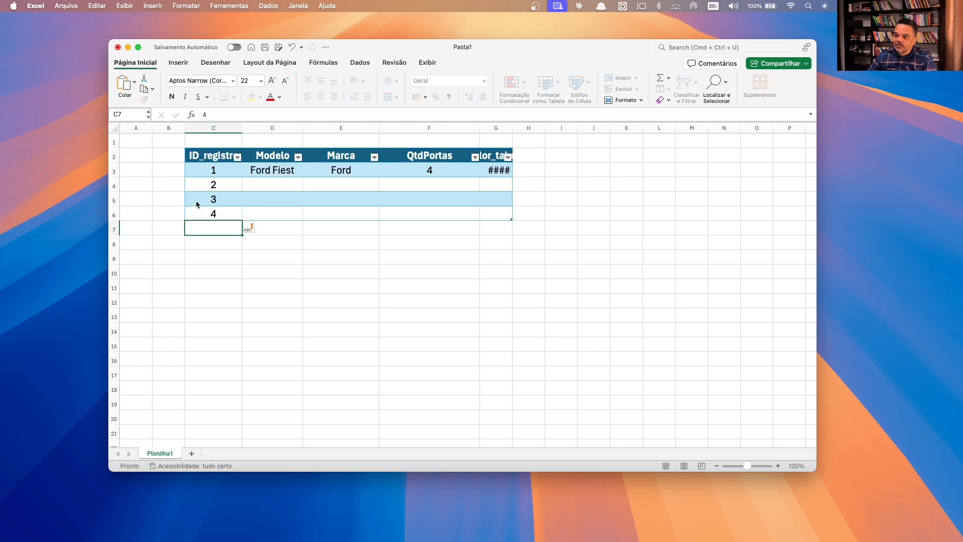
pyautogui.write('5')
pyautogui.press('Return')
# Step: Widen the Valor_tabela column so that its header and amount fit
pyautogui.moveTo(198, 201); pyautogui.dragTo(226, 184)
pyautogui.click(249, 184)
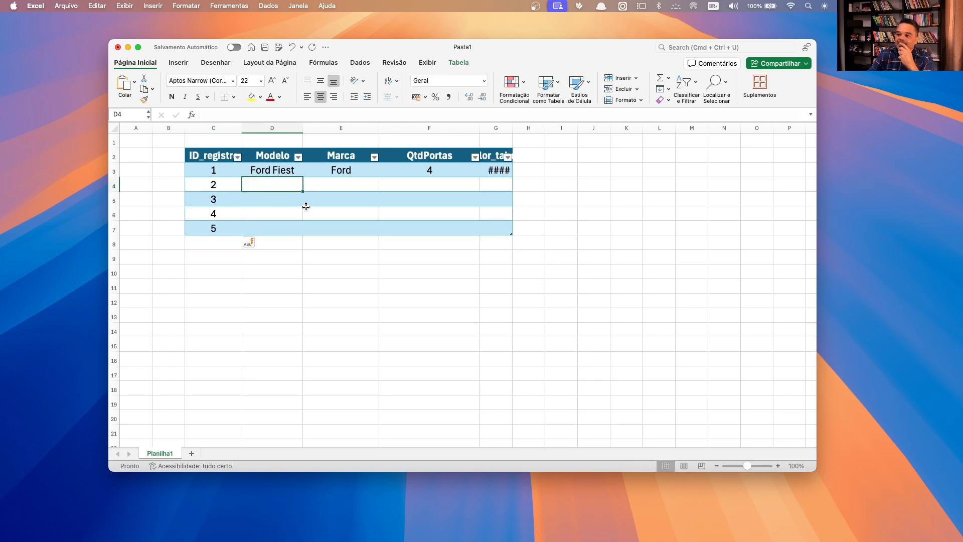
pyautogui.moveTo(274, 170); pyautogui.dragTo(452, 229)
pyautogui.moveTo(512, 129); pyautogui.dragTo(557, 128)
pyautogui.click(271, 187)
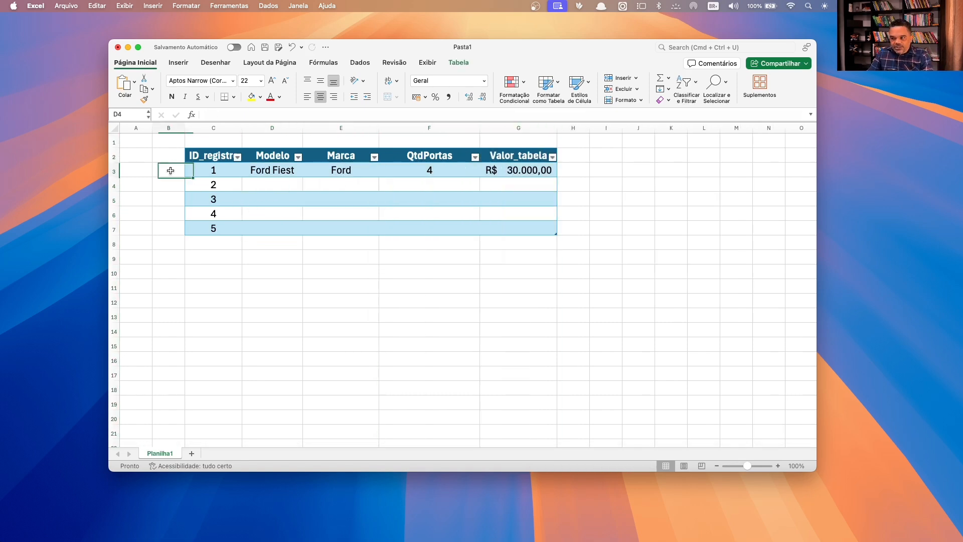
# Step: Fill in record 2 with model Onix, brand Chevrolet, 4 doors and a table value of 45000
pyautogui.moveTo(191, 171); pyautogui.dragTo(525, 170)
pyautogui.click(283, 184)
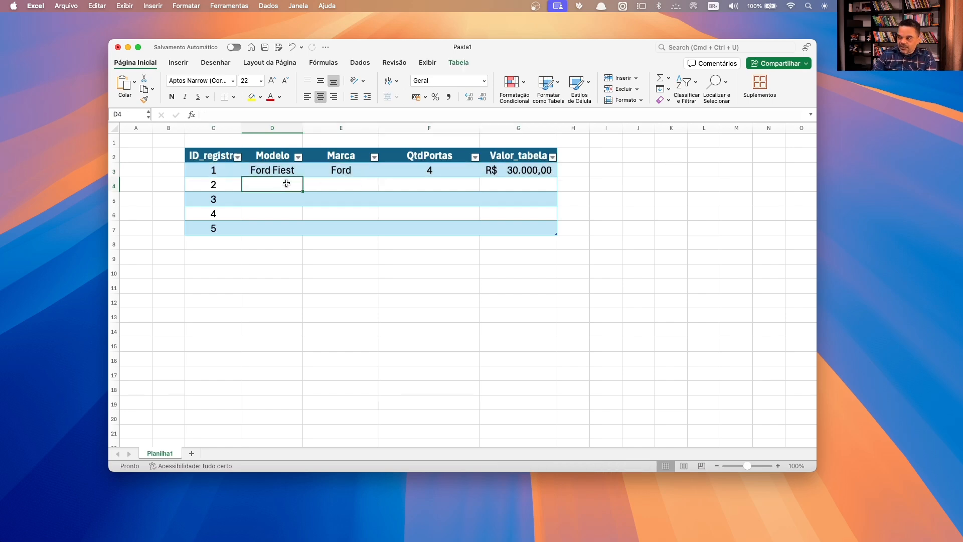
pyautogui.write('Onix')
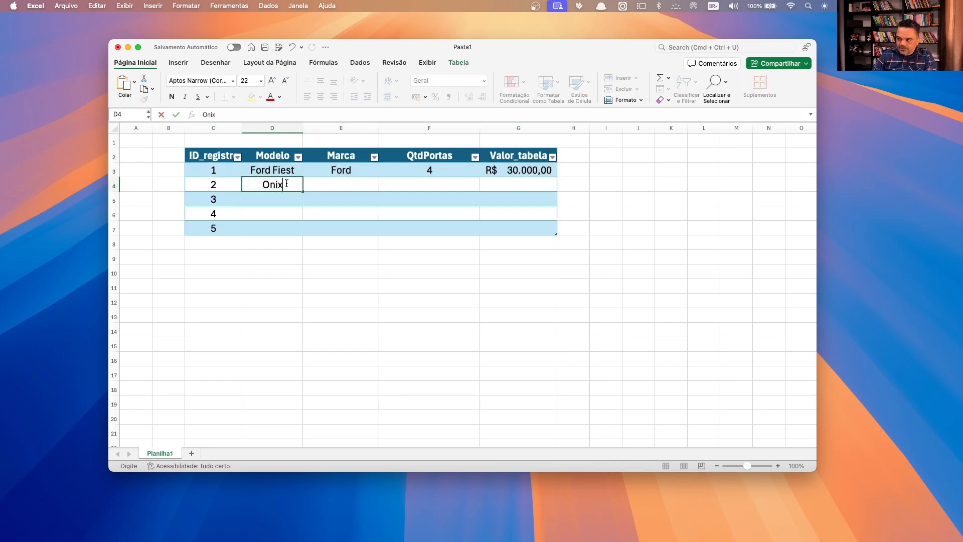
pyautogui.press('Tab')
pyautogui.write('Chevronet')
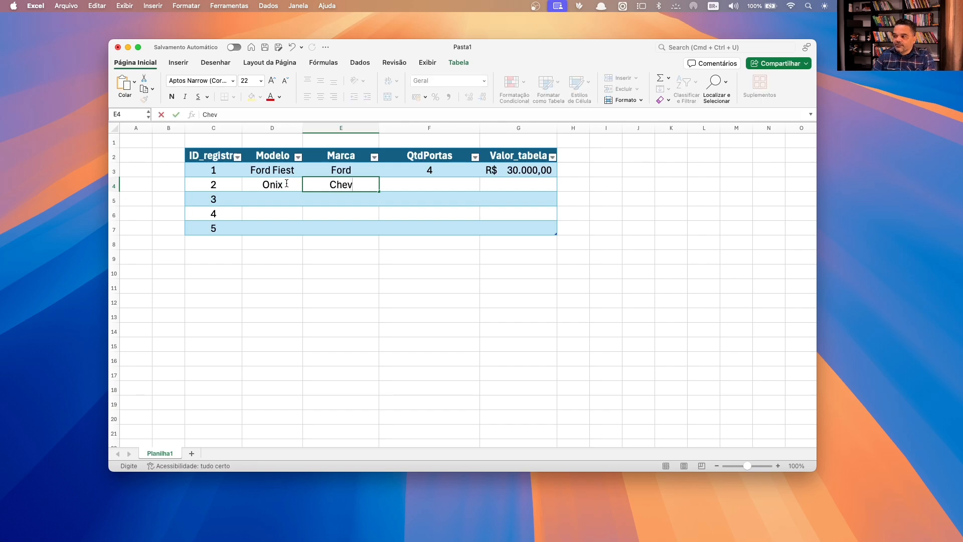
pyautogui.press('BackSpace')
pyautogui.press('BackSpace')
pyautogui.press('BackSpace')
pyautogui.write('let')
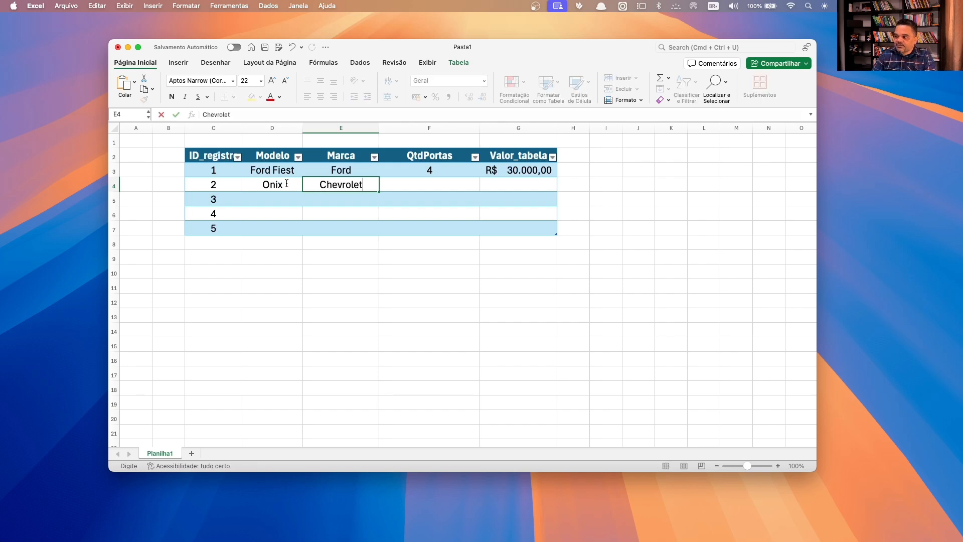
pyautogui.press('Tab')
pyautogui.write('4')
pyautogui.press('Tab')
pyautogui.write('45000')
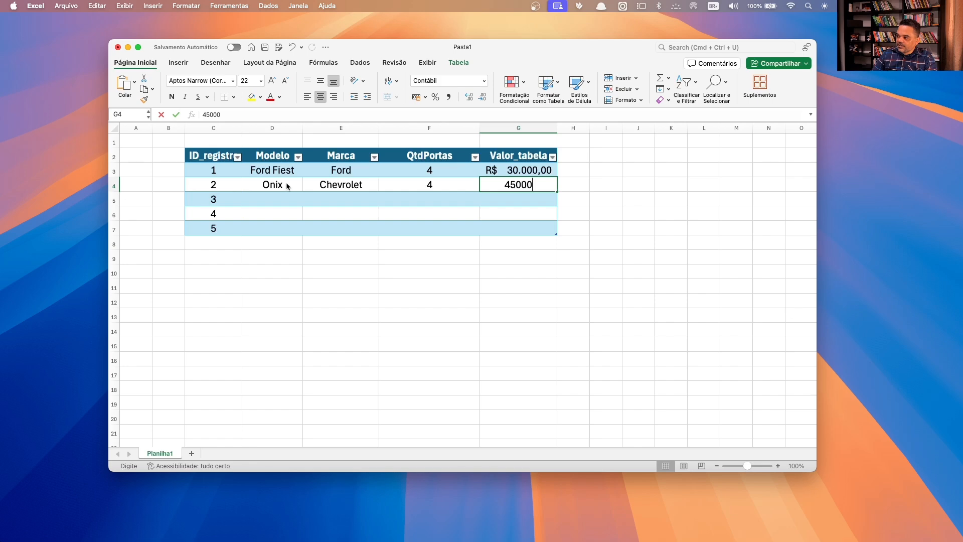
pyautogui.press('Return')
# Step: Copy record 1's model, brand, door count and table value into the row of record 3
pyautogui.click(288, 186)
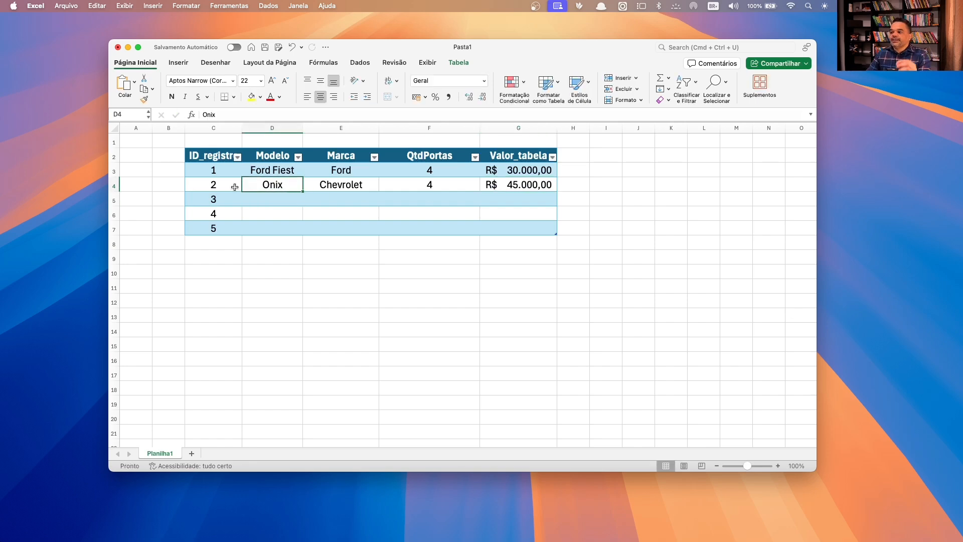
pyautogui.moveTo(210, 171); pyautogui.dragTo(411, 169)
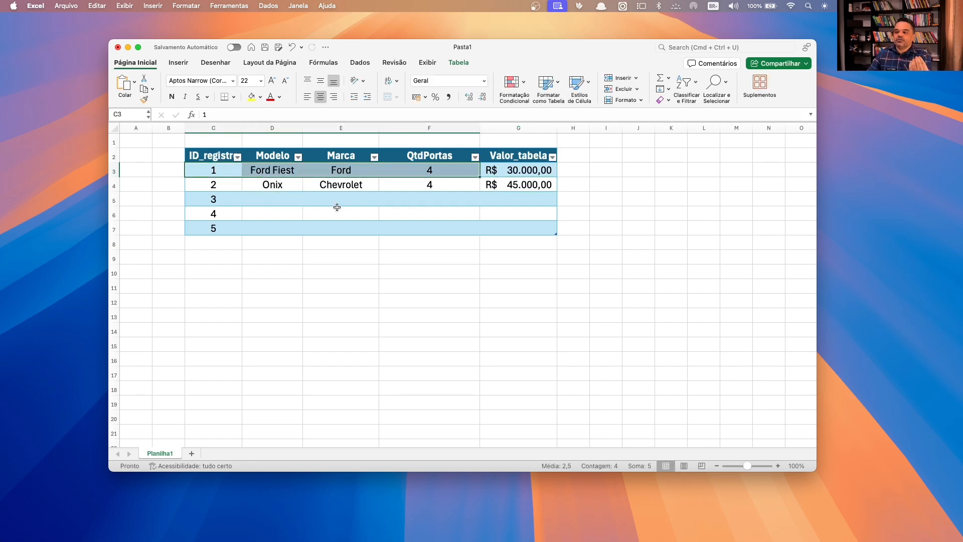
pyautogui.click(207, 186)
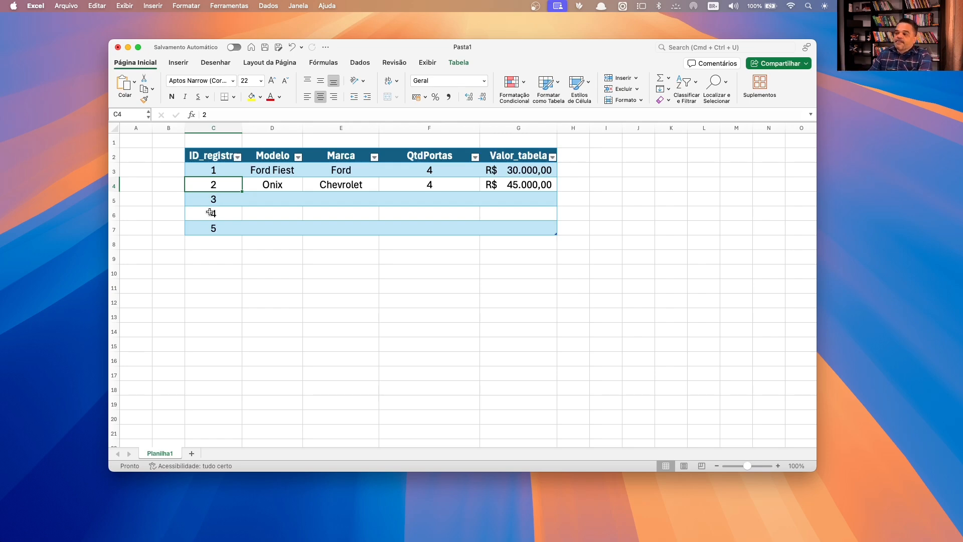
pyautogui.click(222, 174)
pyautogui.click(281, 172)
pyautogui.click(352, 172)
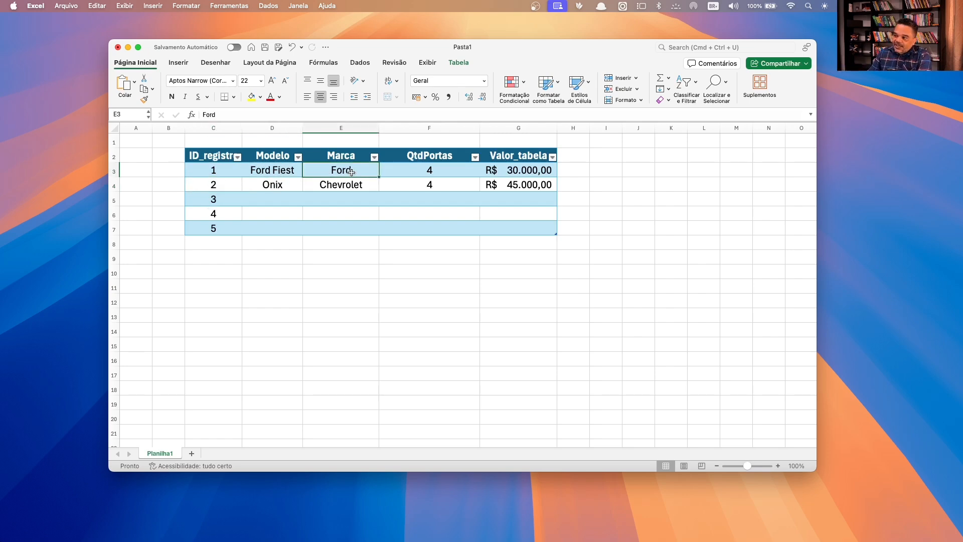
pyautogui.moveTo(335, 188); pyautogui.dragTo(534, 167)
pyautogui.press('super+c')
pyautogui.click(281, 199)
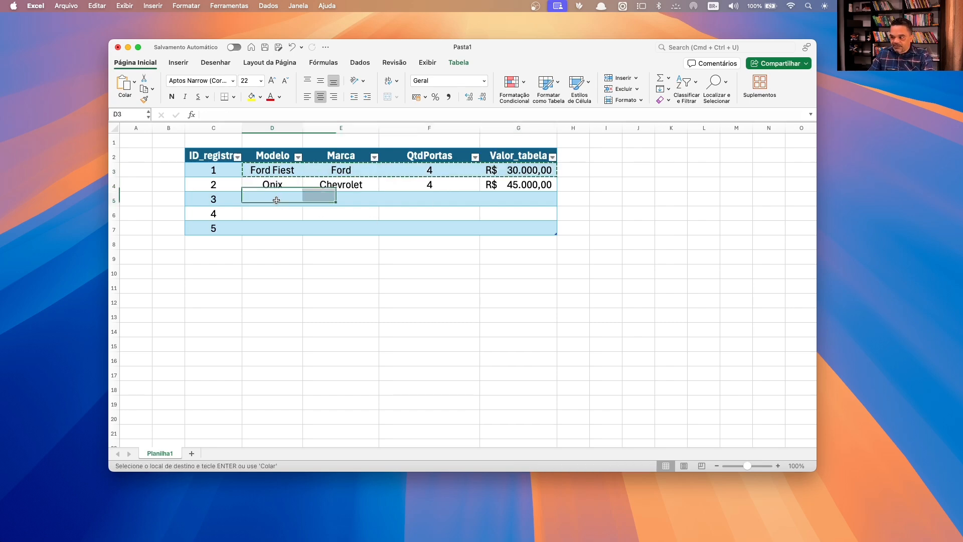
pyautogui.press('super+v')
pyautogui.click(371, 214)
pyautogui.press('Escape')
# Step: Insert a table column to the right of Valor_tabela, widen it and name it Cliente
pyautogui.click(263, 204)
pyautogui.click(346, 202)
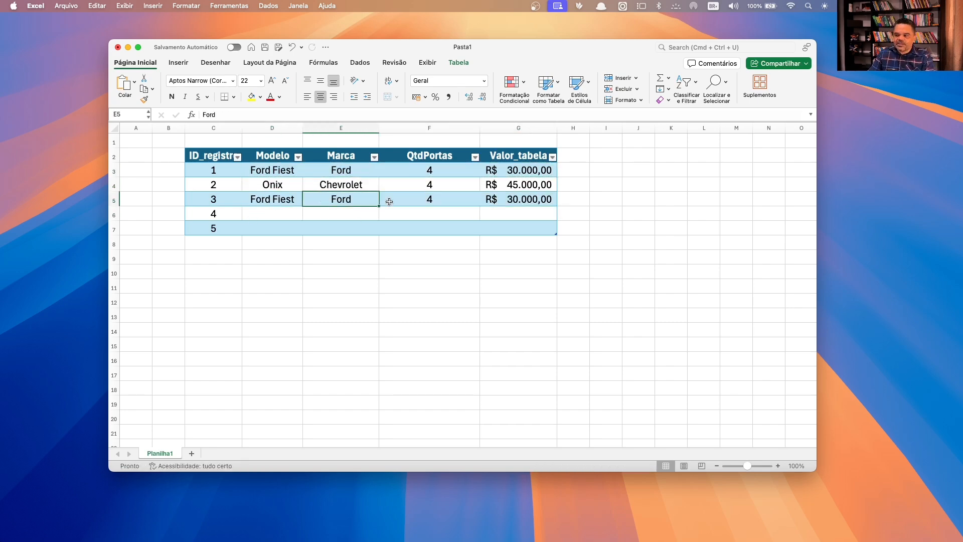
pyautogui.click(416, 204)
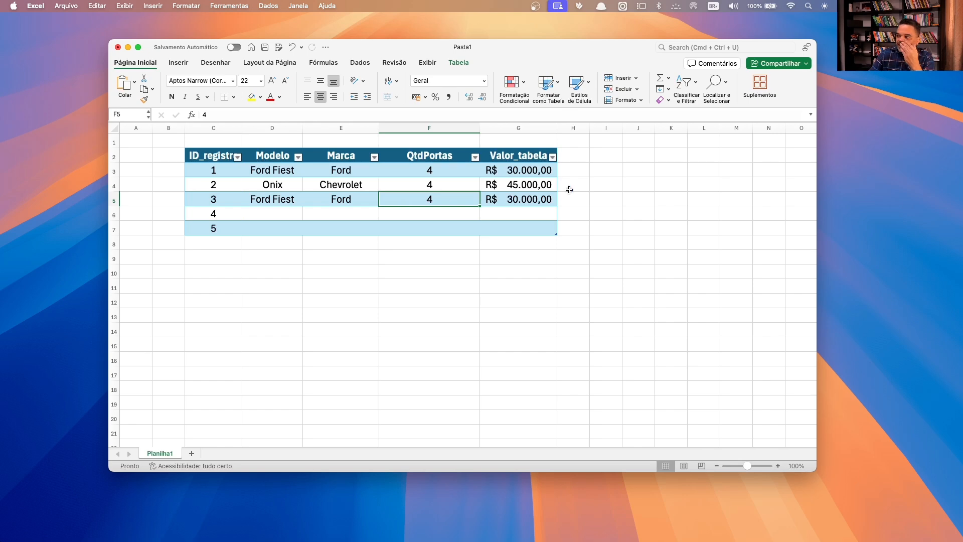
pyautogui.rightClick(530, 159)
pyautogui.moveTo(577, 259)
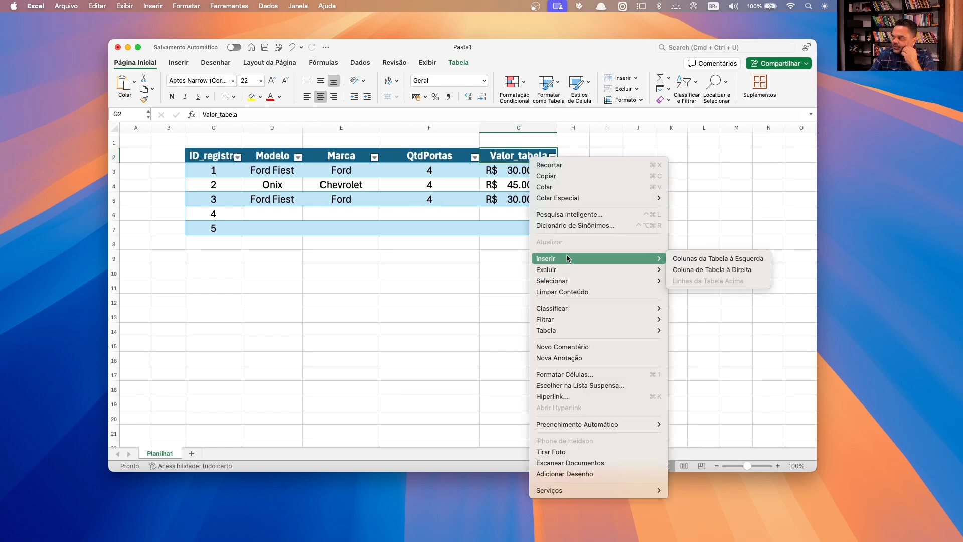
pyautogui.click(697, 270)
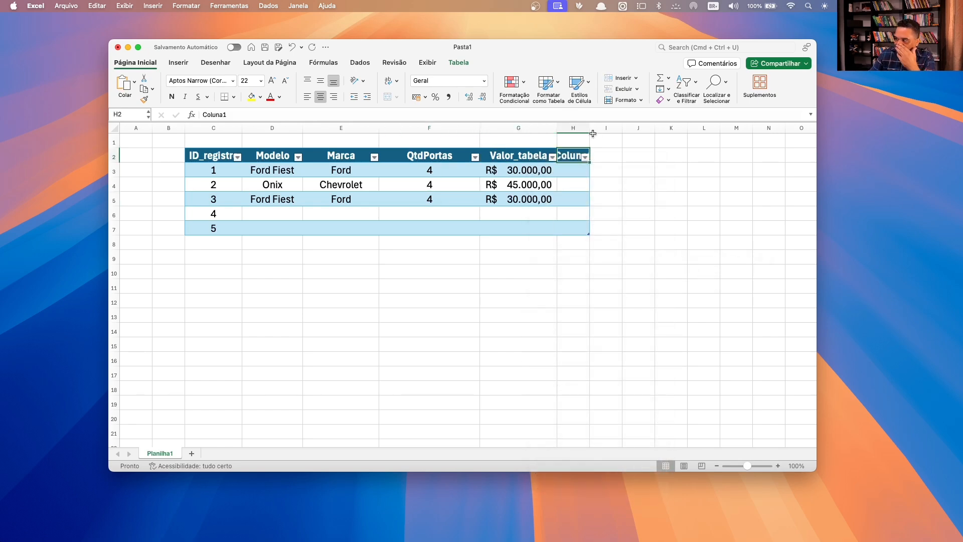
pyautogui.moveTo(593, 133); pyautogui.dragTo(624, 133)
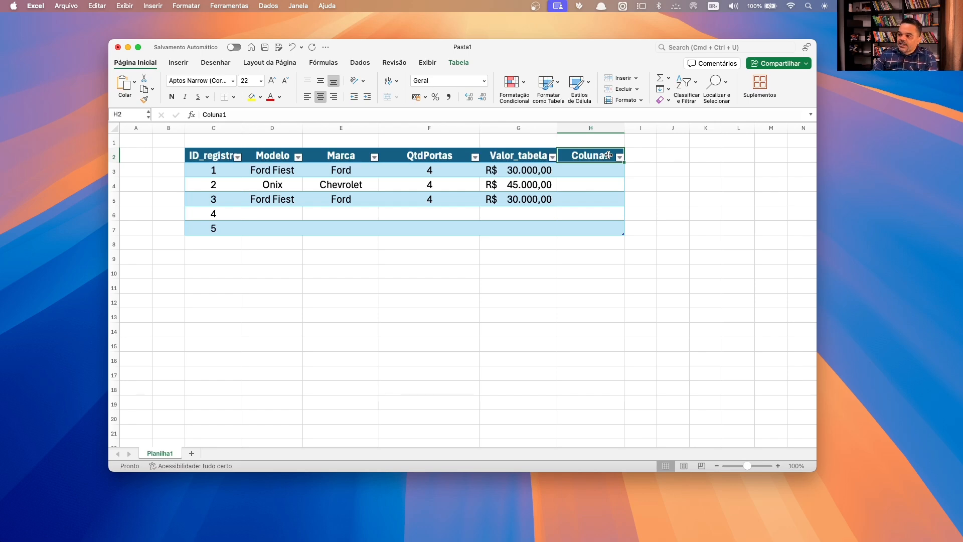
pyautogui.write('Cliente')
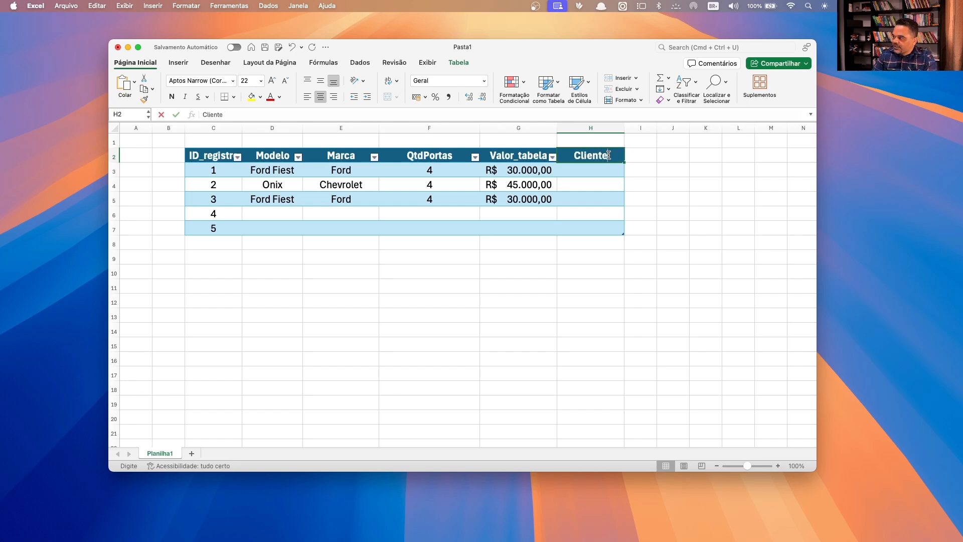
pyautogui.press('Return')
# Step: Enter a customer's first name in the Cliente column for each of records 1 to 3
pyautogui.write('H')
pyautogui.press('BackSpace')
pyautogui.write('Maria')
pyautogui.press('Return')
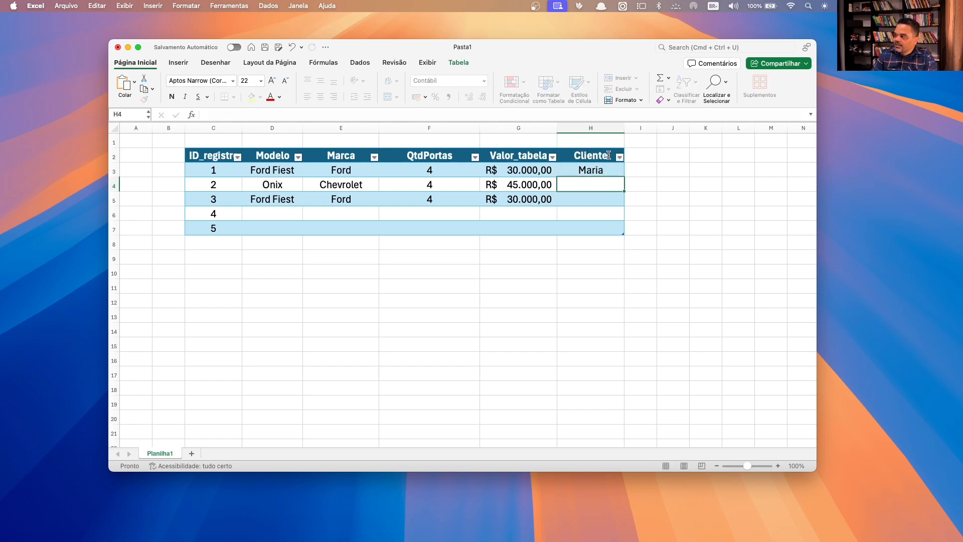
pyautogui.write('João')
pyautogui.press('Return')
pyautogui.write('Pedro')
pyautogui.press('Return')
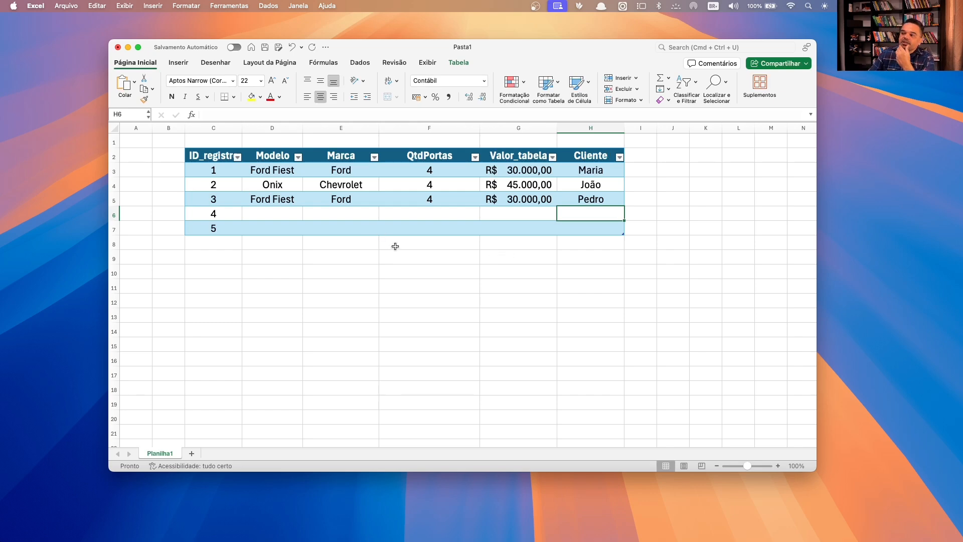
# Step: Widen the ID_registro column and autofit all the sheet's columns to their contents
pyautogui.click(229, 175)
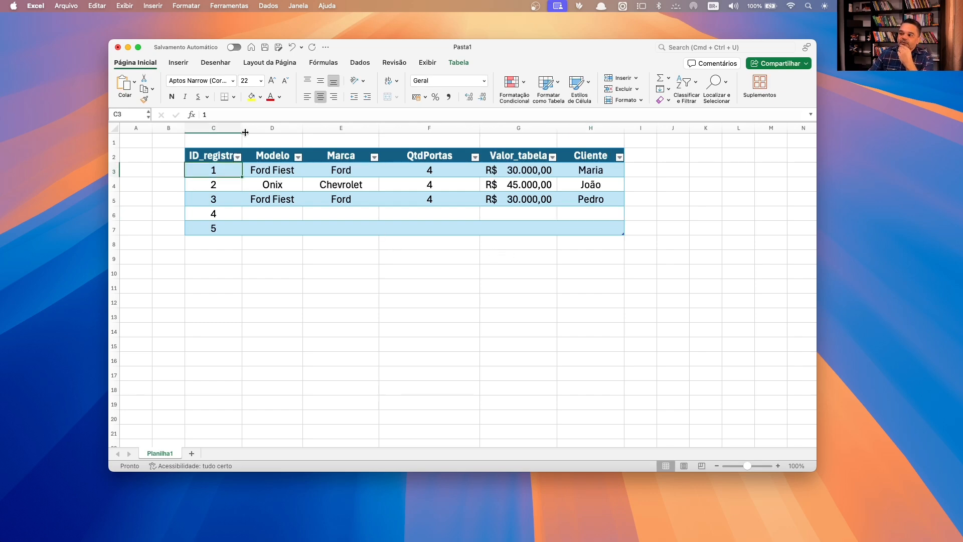
pyautogui.moveTo(242, 129); pyautogui.dragTo(254, 130)
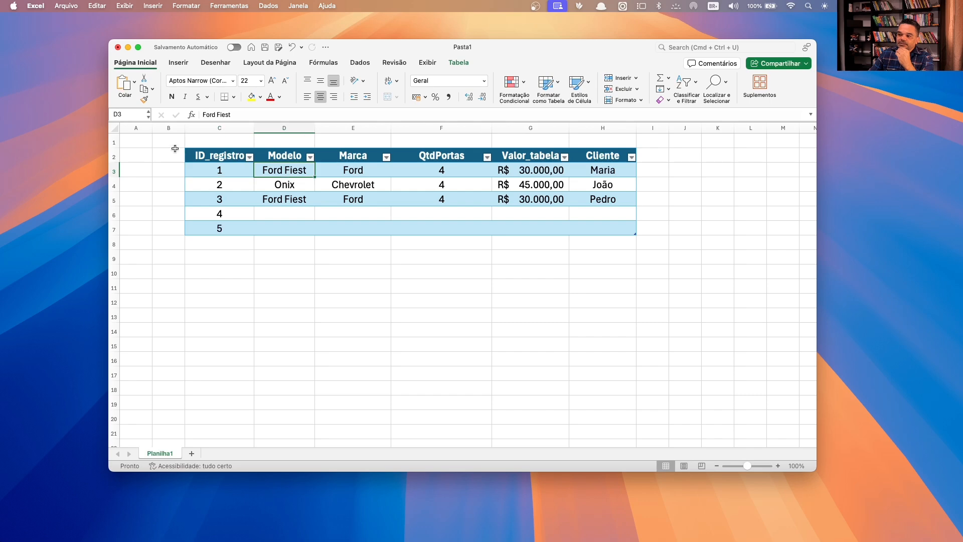
pyautogui.click(114, 128)
pyautogui.doubleClick(185, 129)
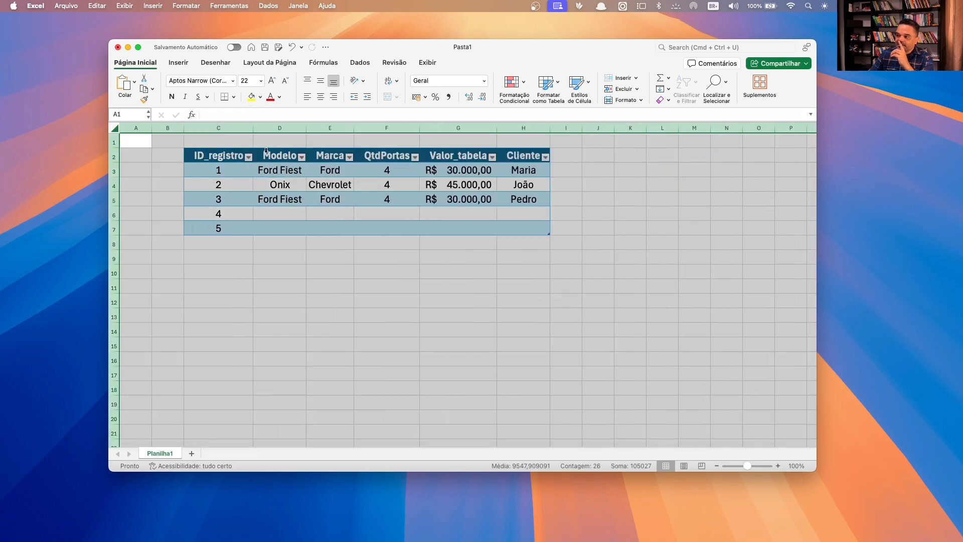
# Step: Correct the model name to Ford Fiesta in records 1 and 3 and widen the Modelo column slightly
pyautogui.click(280, 170)
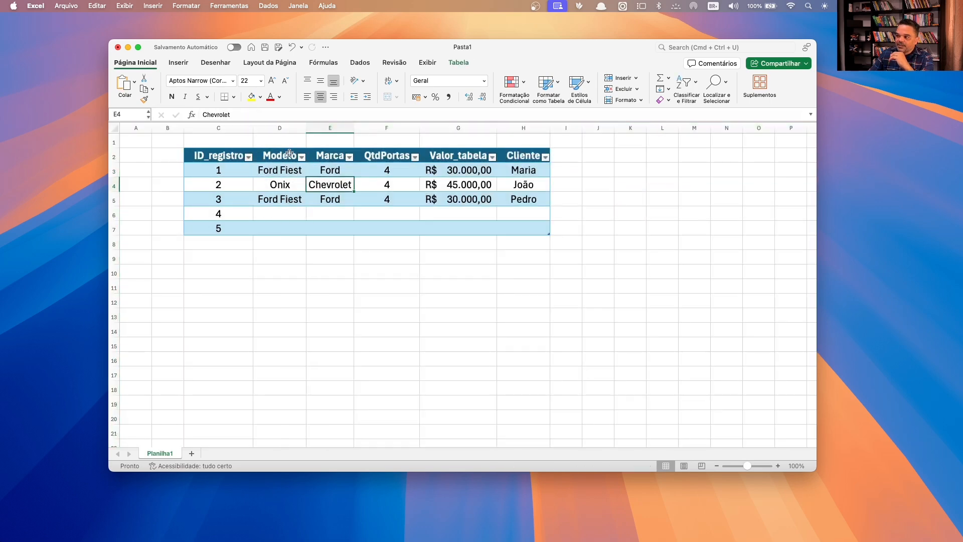
pyautogui.click(242, 115)
pyautogui.write('a')
pyautogui.press('Return')
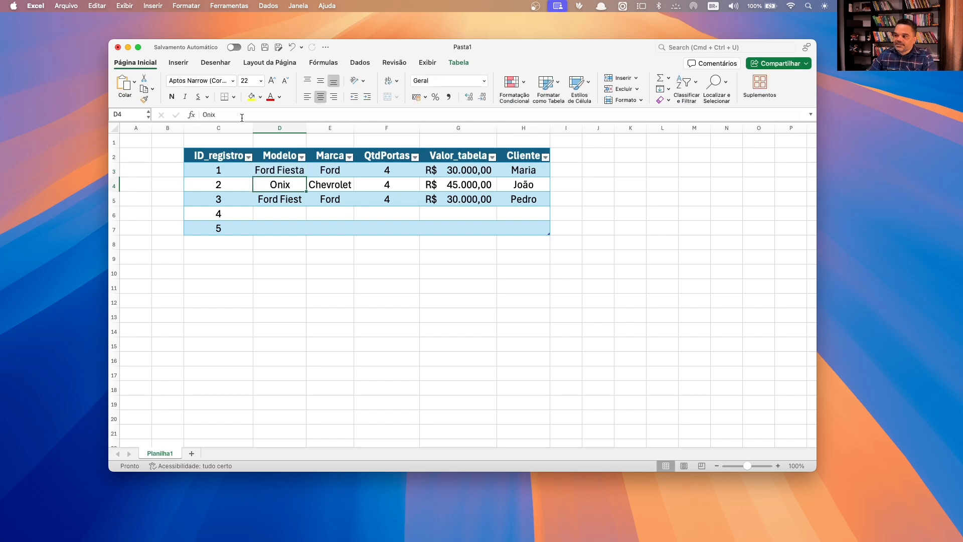
pyautogui.press('Return')
pyautogui.click(240, 115)
pyautogui.write('a')
pyautogui.press('Return')
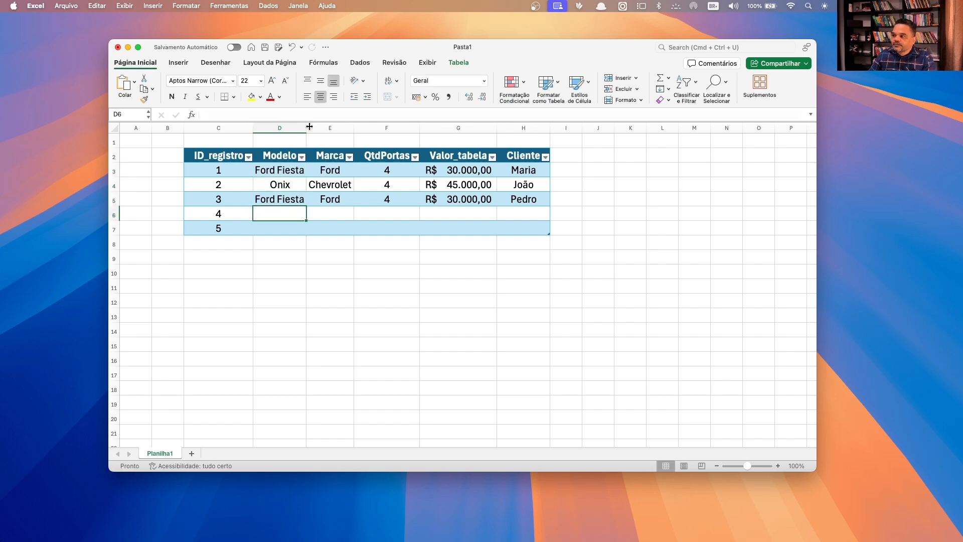
pyautogui.moveTo(309, 126); pyautogui.dragTo(311, 128)
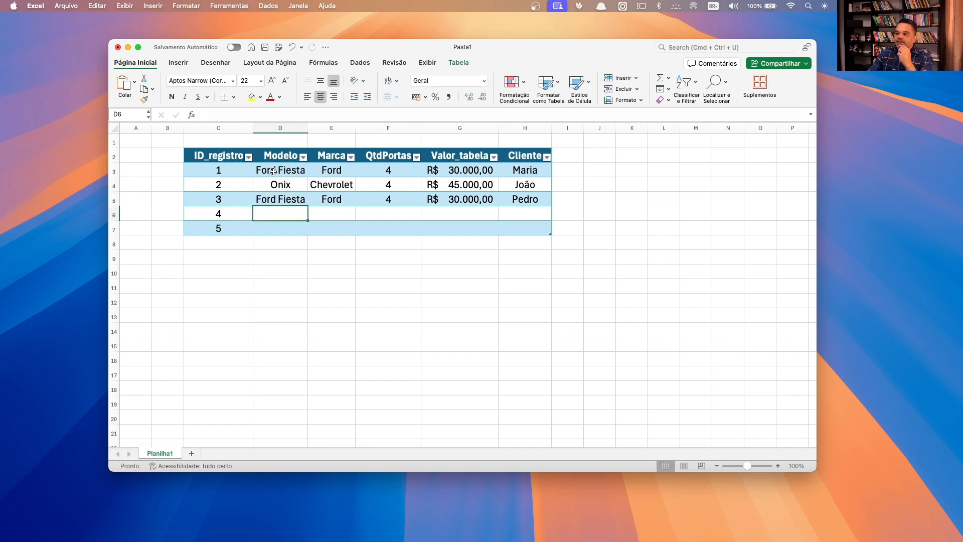
# Step: Review the model, table value and customer stored in record 1
pyautogui.click(274, 171)
pyautogui.click(467, 171)
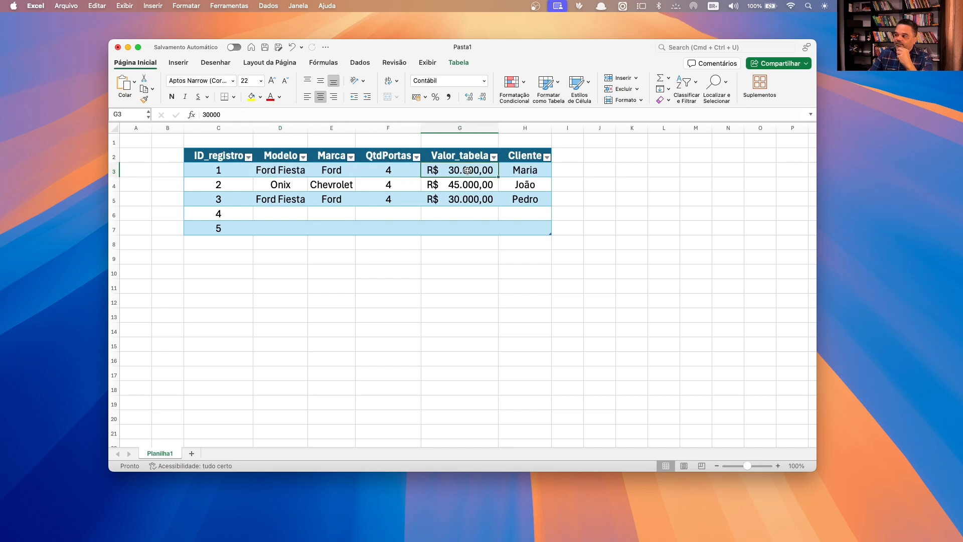
pyautogui.click(532, 171)
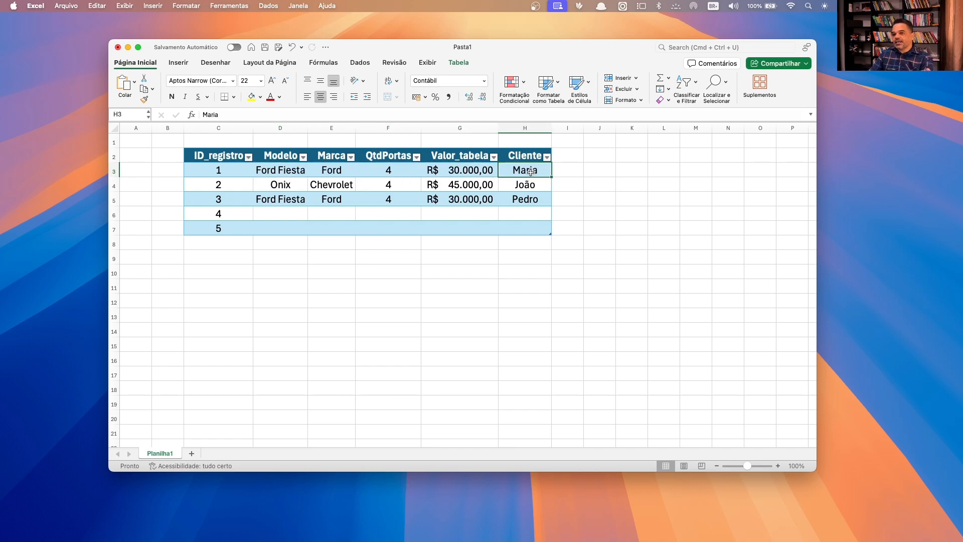
# Step: Insert a table column before QtdPortas and name it Cor
pyautogui.click(240, 202)
pyautogui.click(290, 199)
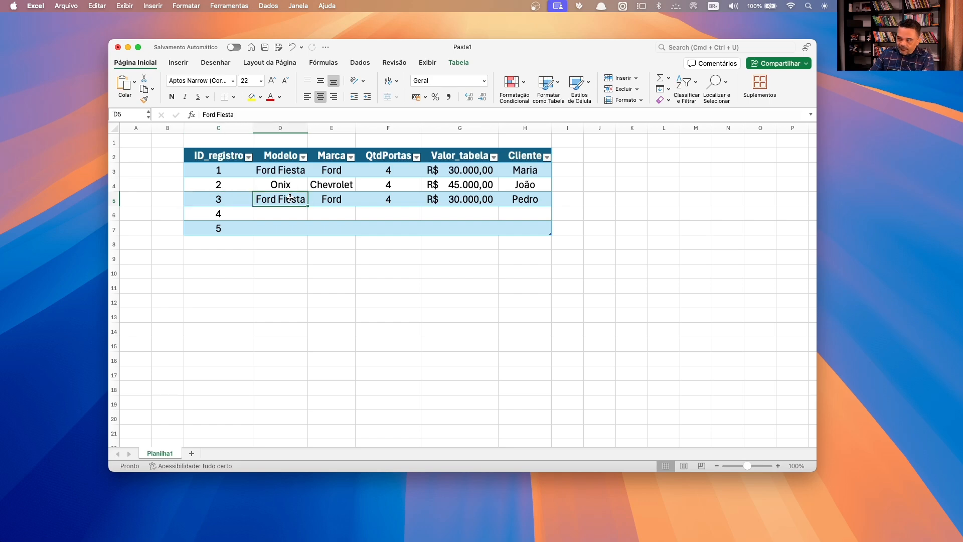
pyautogui.click(340, 198)
pyautogui.rightClick(393, 159)
pyautogui.moveTo(435, 258)
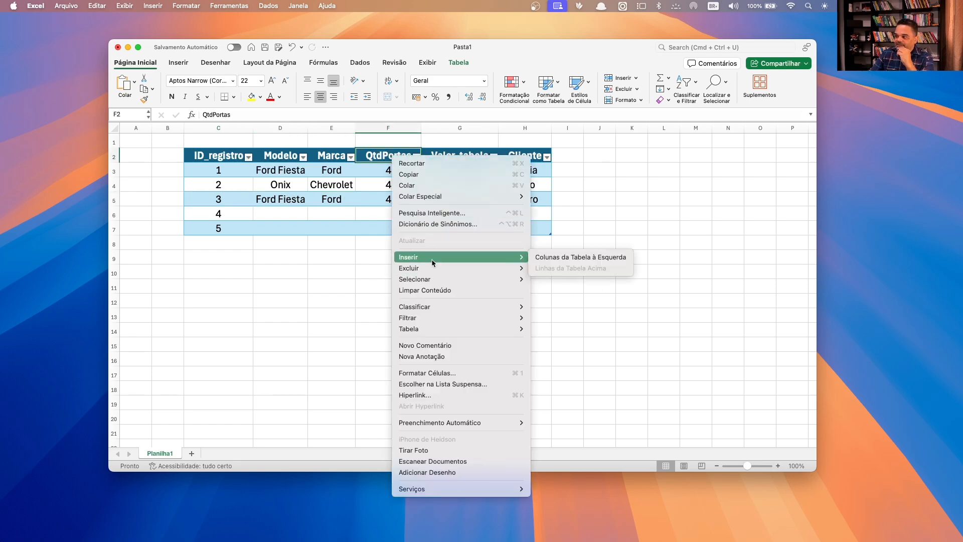
pyautogui.click(568, 257)
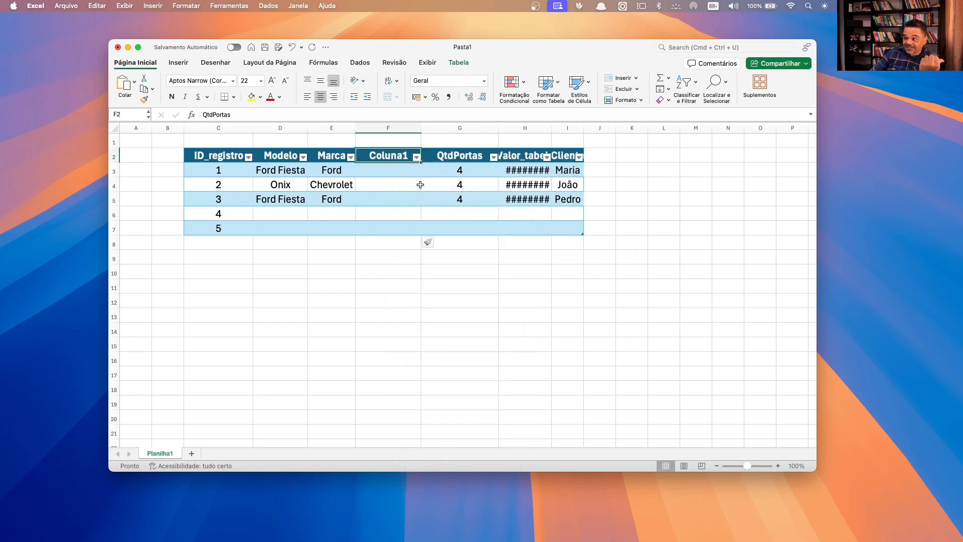
pyautogui.write('Cor')
pyautogui.press('Return')
# Step: Enter Preto in the Cor column for records 1 to 3
pyautogui.write('Preto')
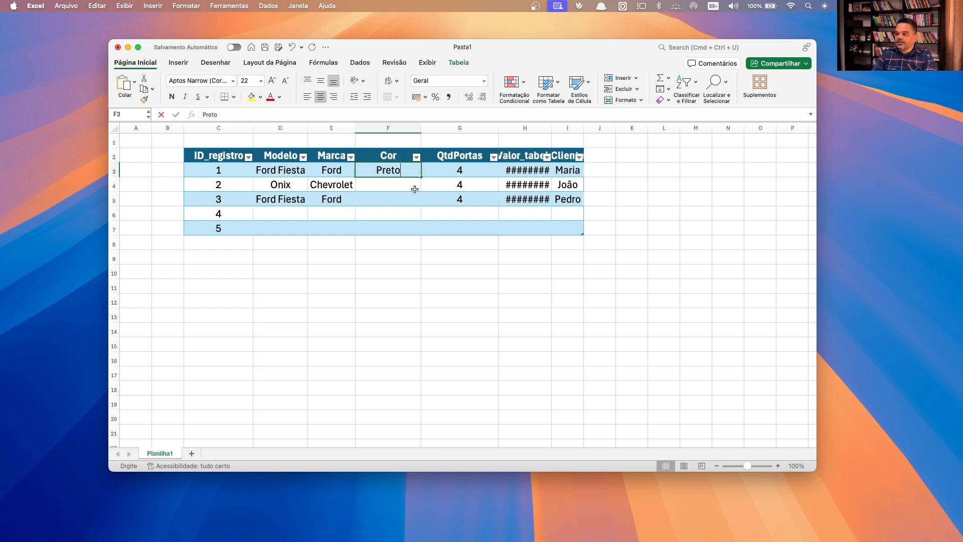
pyautogui.press('Return')
pyautogui.write('Preto')
pyautogui.press('Return')
pyautogui.write('Pre')
pyautogui.press('Return')
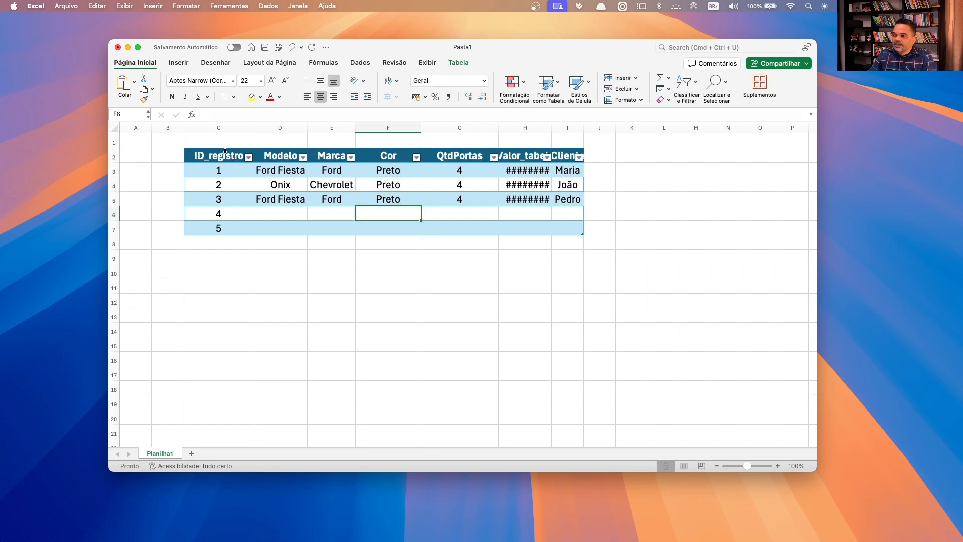
# Step: Widen the Valor_tabela and Cliente columns so their headers and contents fit
pyautogui.moveTo(553, 128); pyautogui.dragTo(576, 128)
pyautogui.click(537, 300)
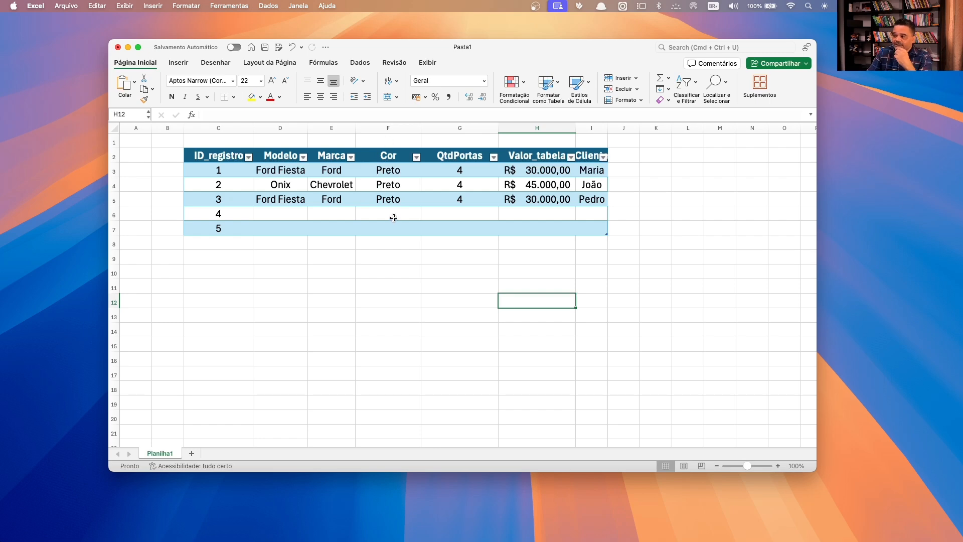
pyautogui.moveTo(277, 172); pyautogui.dragTo(536, 172)
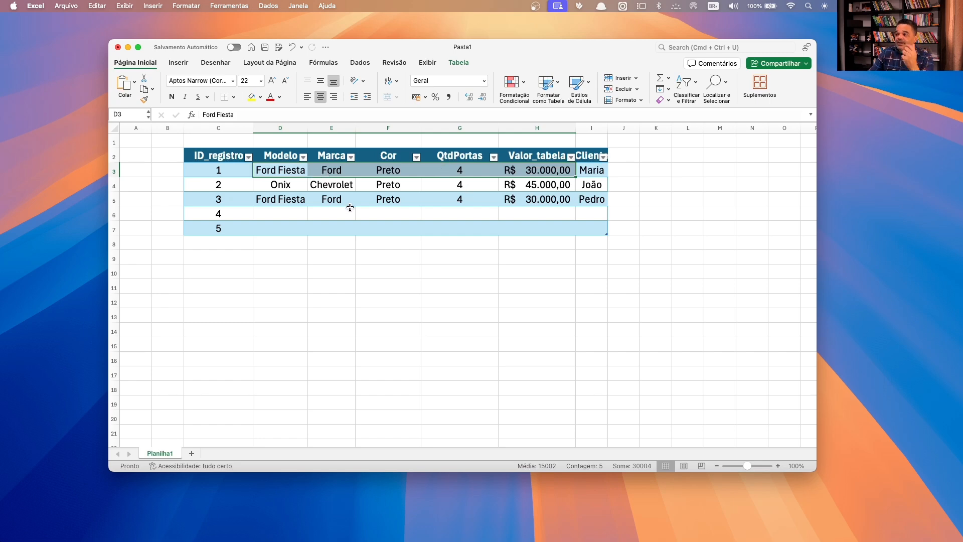
pyautogui.click(585, 174)
pyautogui.moveTo(604, 134); pyautogui.dragTo(636, 136)
pyautogui.click(610, 200)
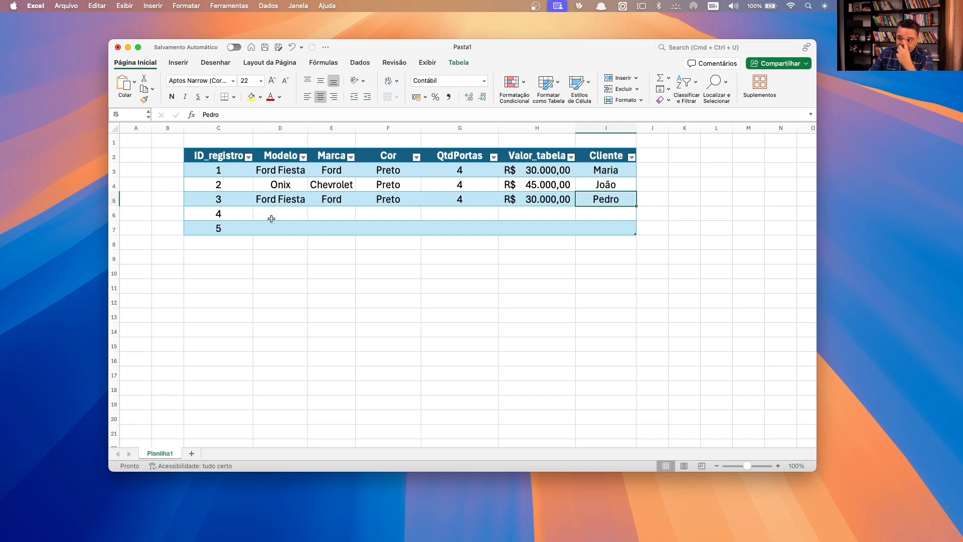
# Step: Compare the full row of record 3 with record 1, checking its model, color and door count
pyautogui.moveTo(244, 205); pyautogui.dragTo(594, 197)
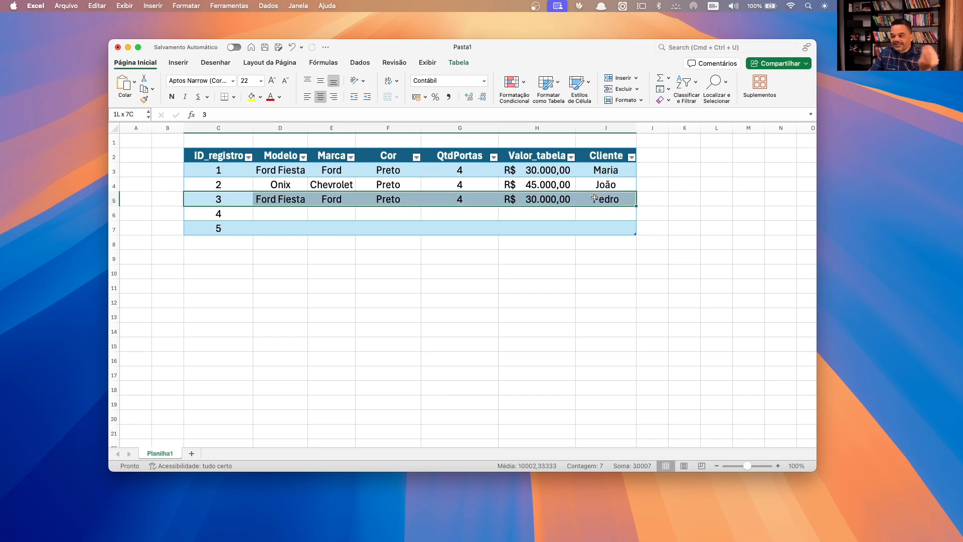
pyautogui.moveTo(243, 199); pyautogui.dragTo(563, 165)
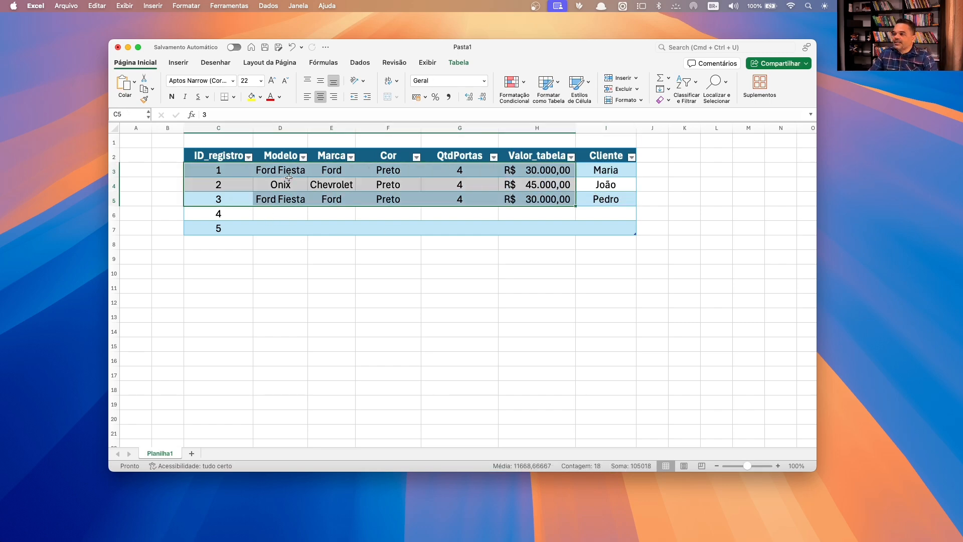
pyautogui.moveTo(220, 173); pyautogui.dragTo(600, 164)
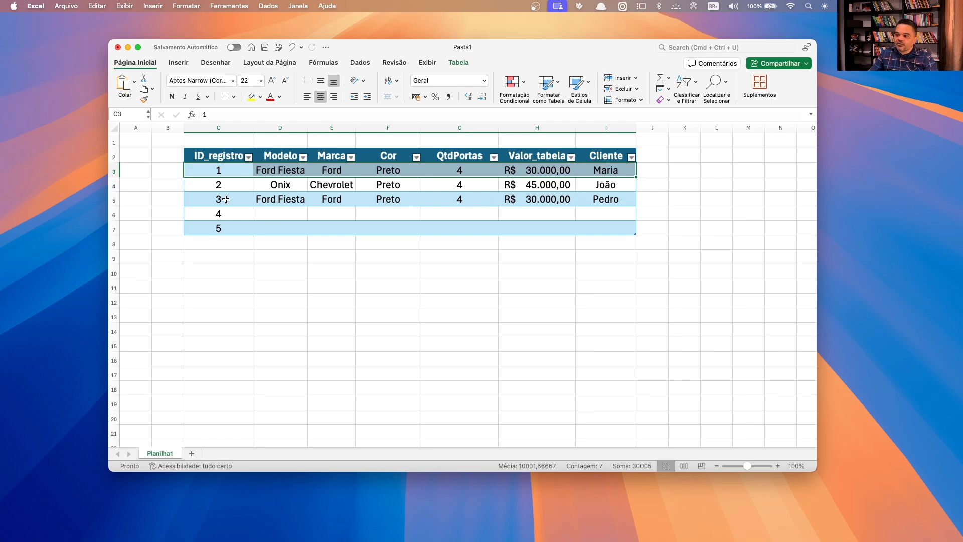
pyautogui.moveTo(225, 200); pyautogui.dragTo(613, 176)
pyautogui.click(614, 198)
pyautogui.click(300, 200)
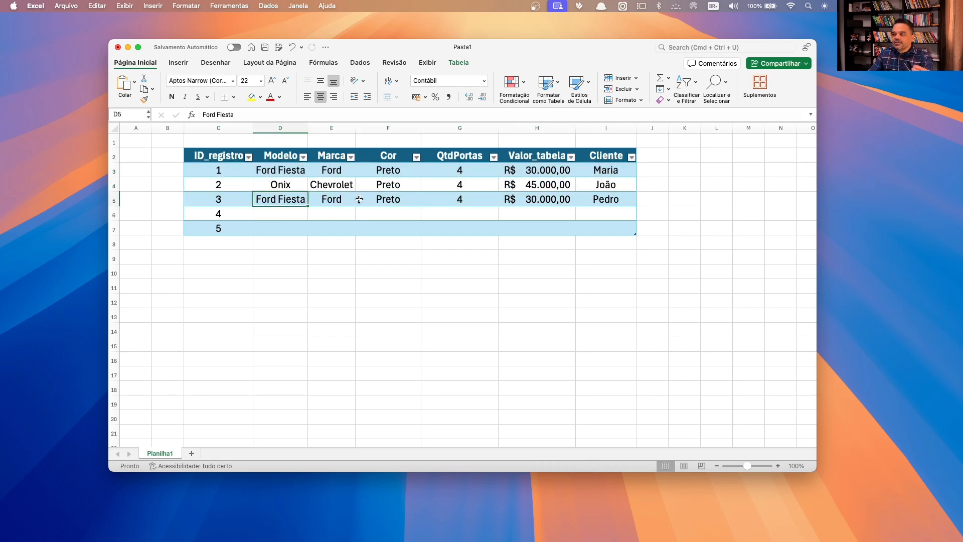
pyautogui.click(374, 200)
pyautogui.click(452, 199)
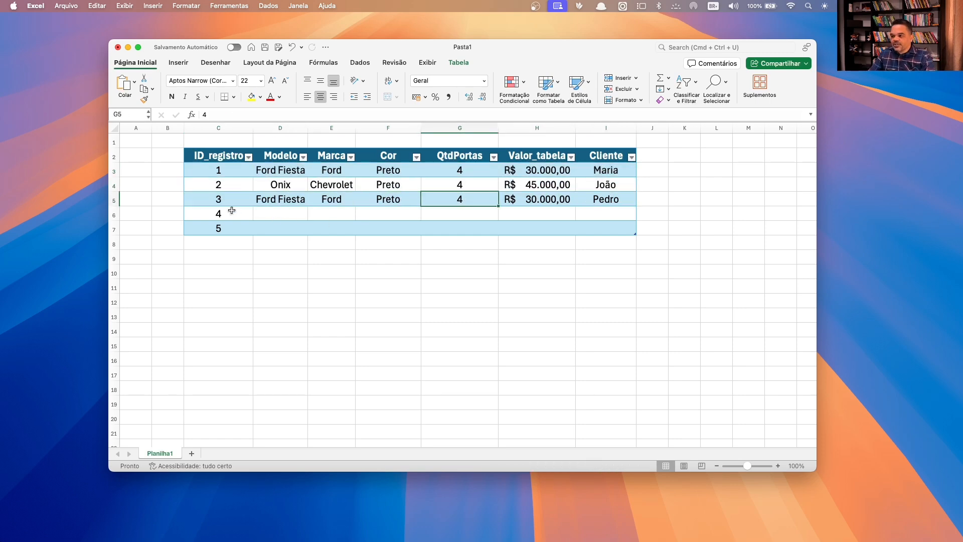
pyautogui.moveTo(226, 200); pyautogui.dragTo(580, 195)
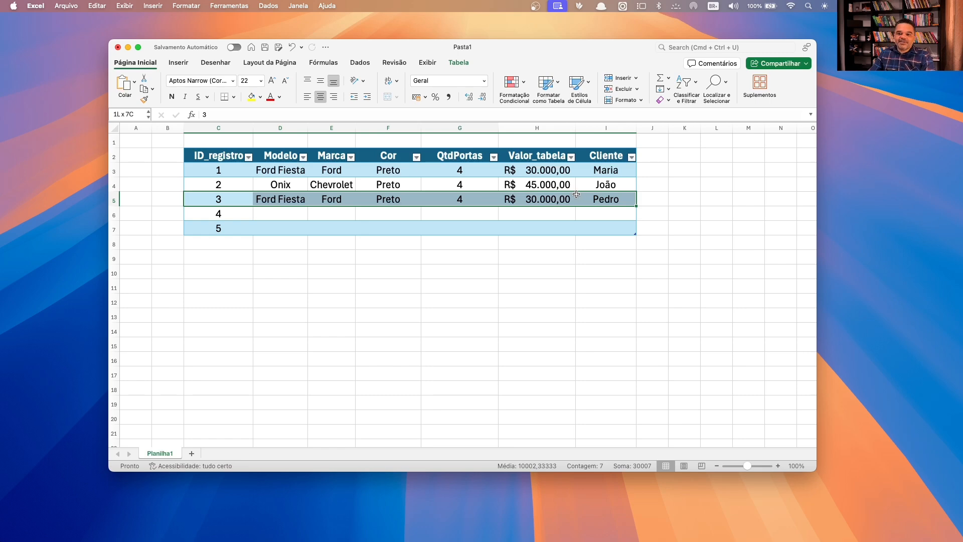
# Step: Replace record 3's customer with the same first name used in record 1
pyautogui.click(611, 199)
pyautogui.write('Maria')
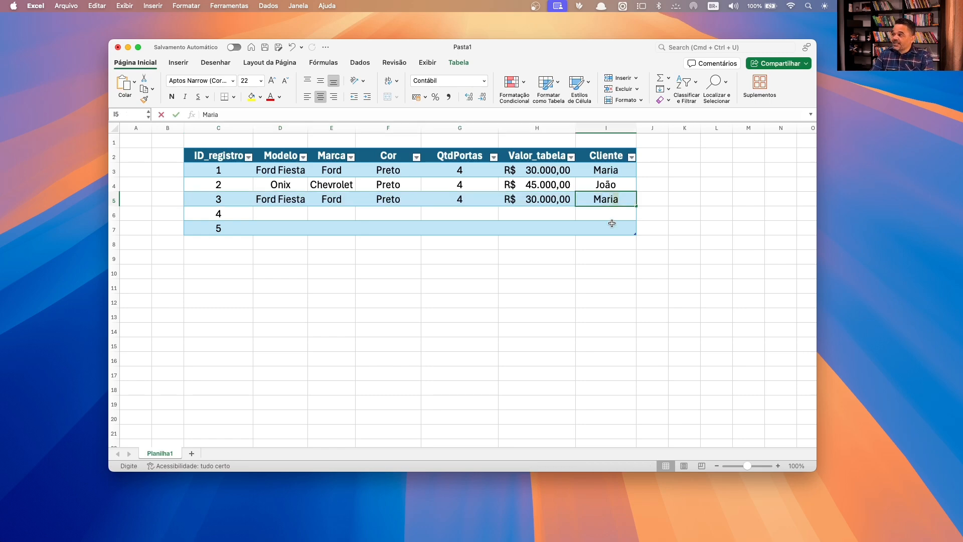
pyautogui.press('Return')
pyautogui.press('Up')
pyautogui.click(608, 171)
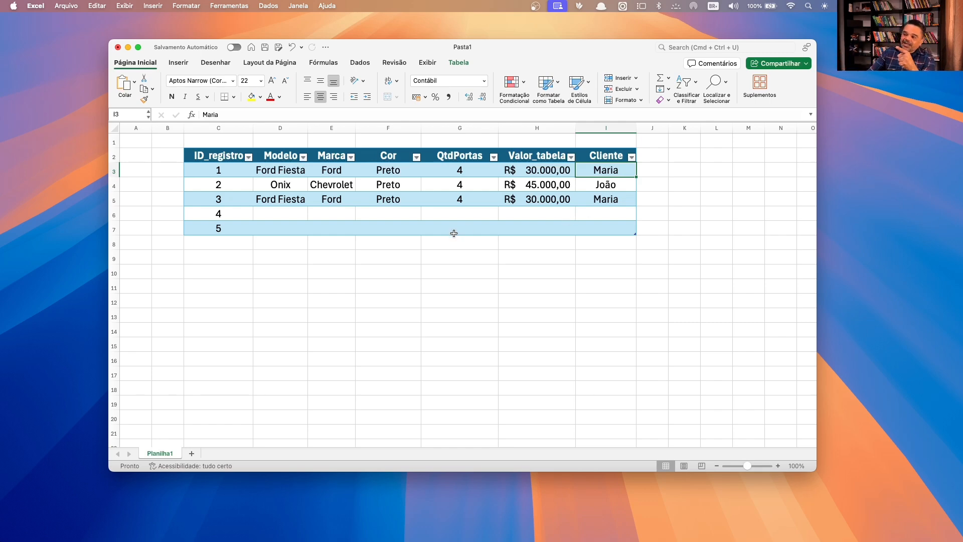
# Step: Examine the rows of records 1 and 3 alongside their ID_registro values
pyautogui.moveTo(229, 171); pyautogui.dragTo(547, 172)
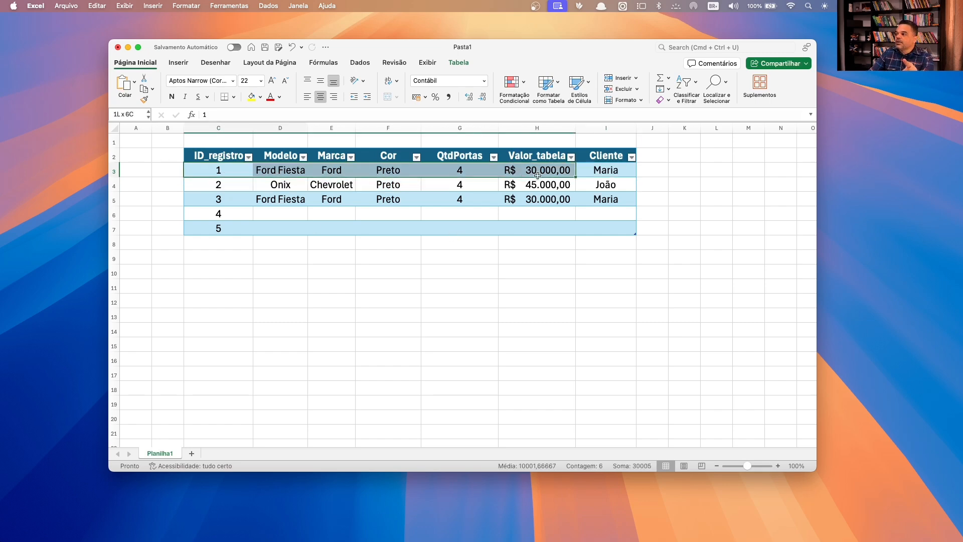
pyautogui.moveTo(231, 200); pyautogui.dragTo(280, 202)
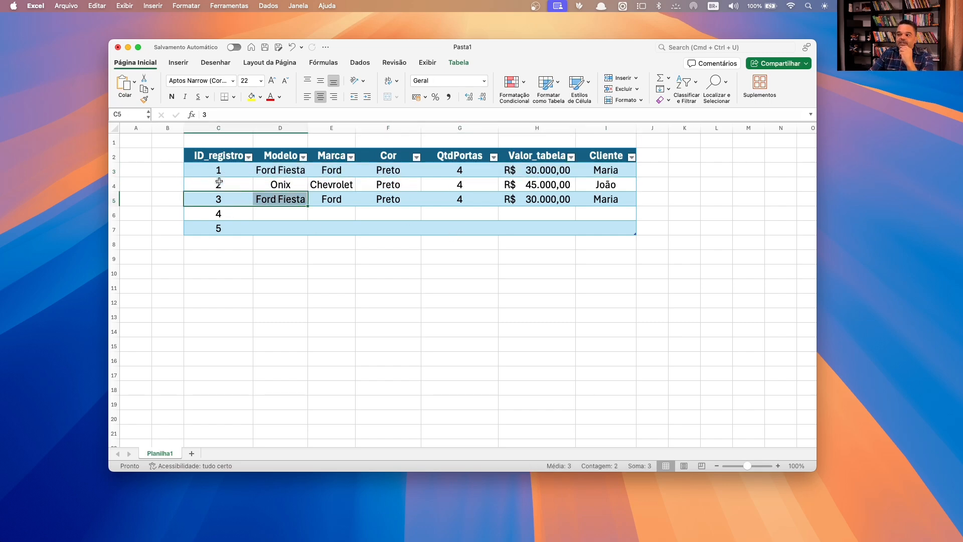
pyautogui.click(218, 168)
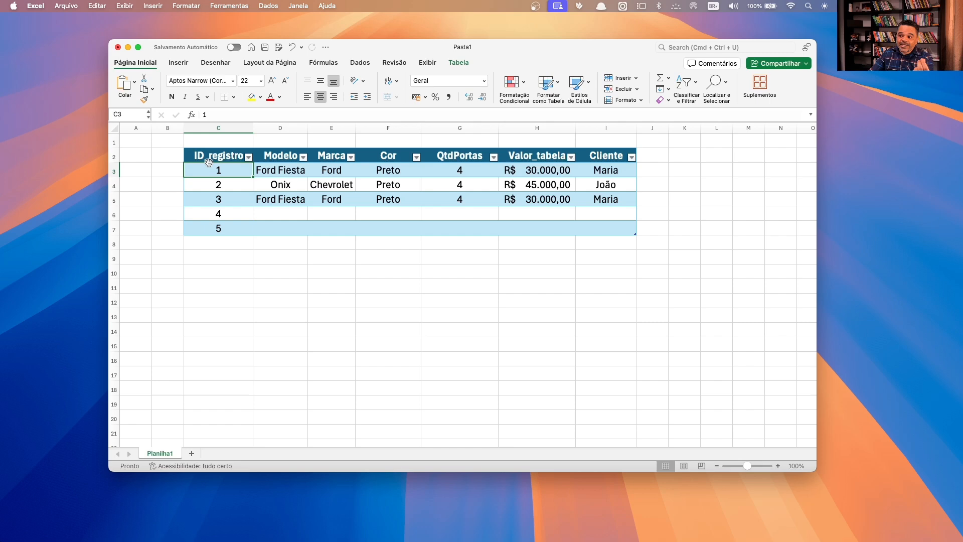
pyautogui.moveTo(222, 171); pyautogui.dragTo(562, 171)
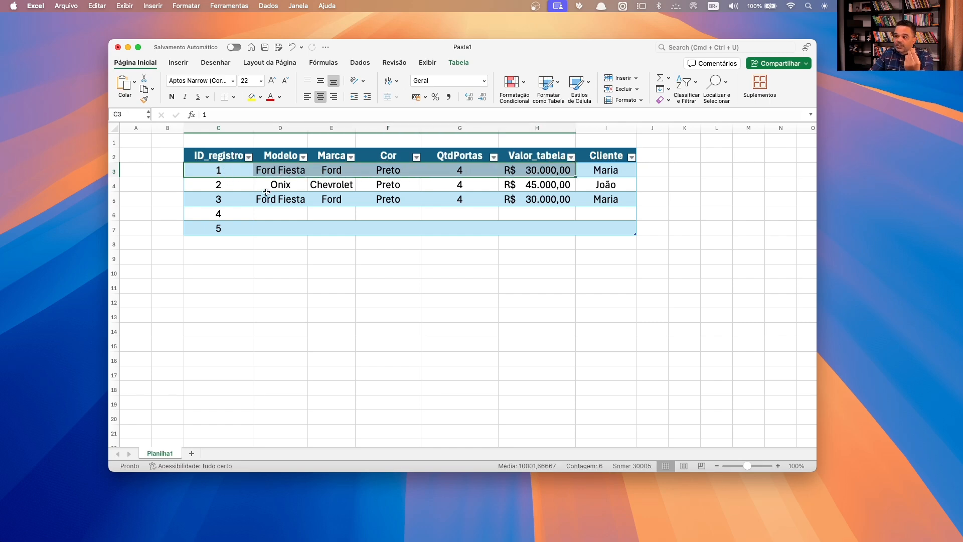
pyautogui.click(237, 173)
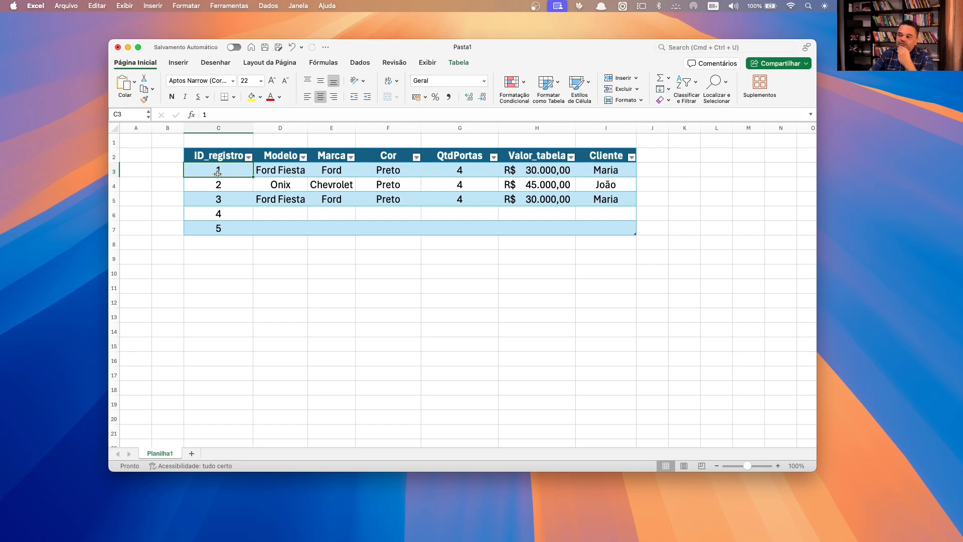
pyautogui.moveTo(218, 173); pyautogui.dragTo(606, 171)
pyautogui.click(240, 196)
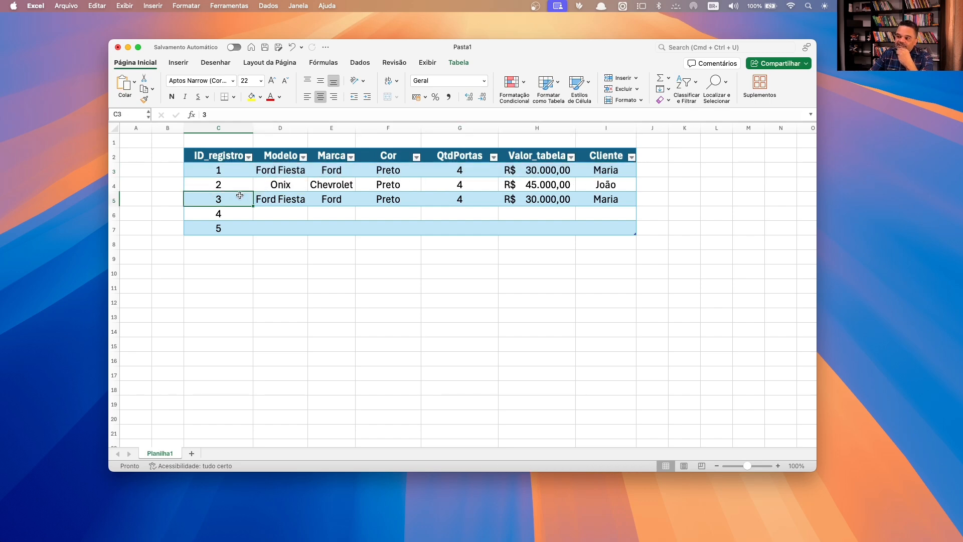
pyautogui.moveTo(240, 197); pyautogui.dragTo(607, 199)
pyautogui.click(215, 205)
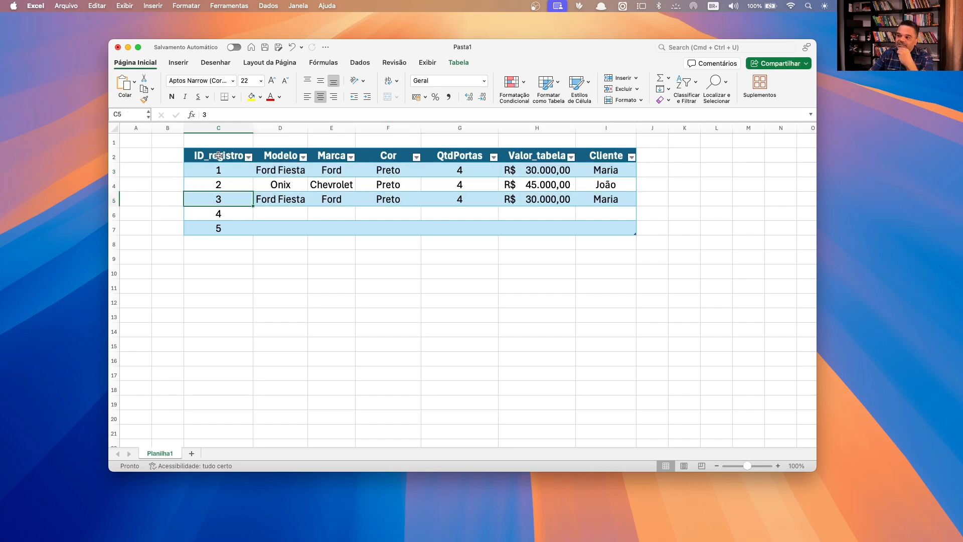
# Step: Compare records 1 and 3 field by field, from the model and brand through to the customer
pyautogui.click(217, 170)
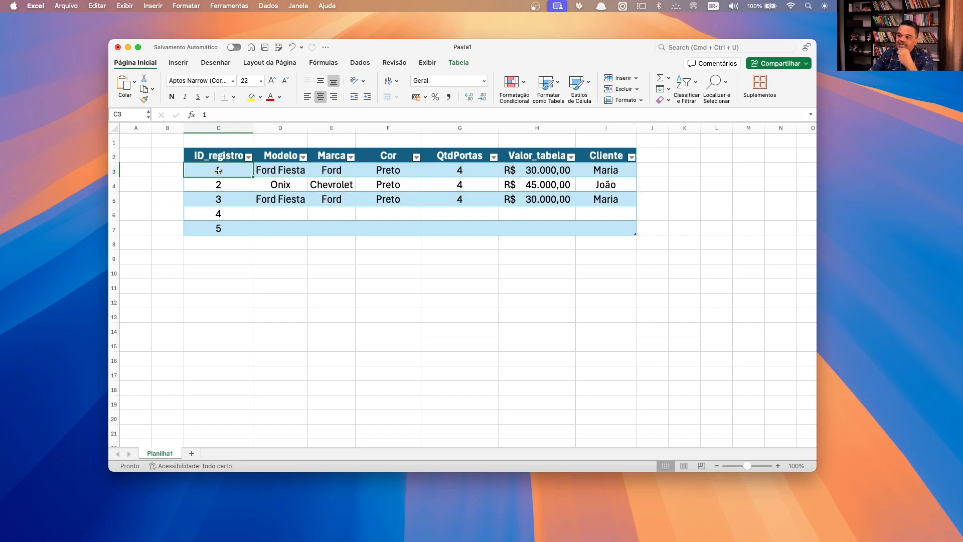
pyautogui.click(281, 170)
pyautogui.click(338, 170)
pyautogui.click(393, 170)
pyautogui.click(467, 170)
pyautogui.click(544, 170)
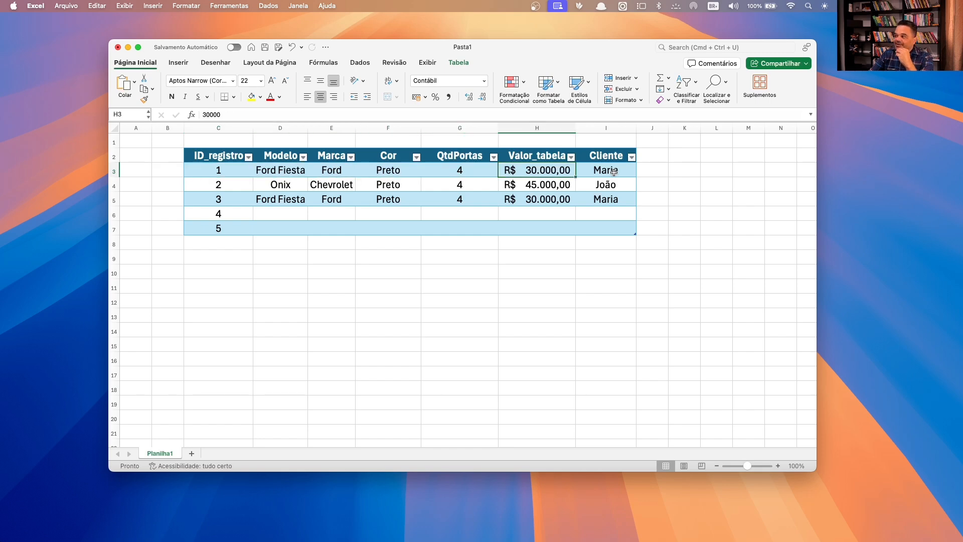
pyautogui.click(321, 201)
pyautogui.click(389, 200)
pyautogui.click(464, 200)
pyautogui.click(545, 201)
pyautogui.click(628, 201)
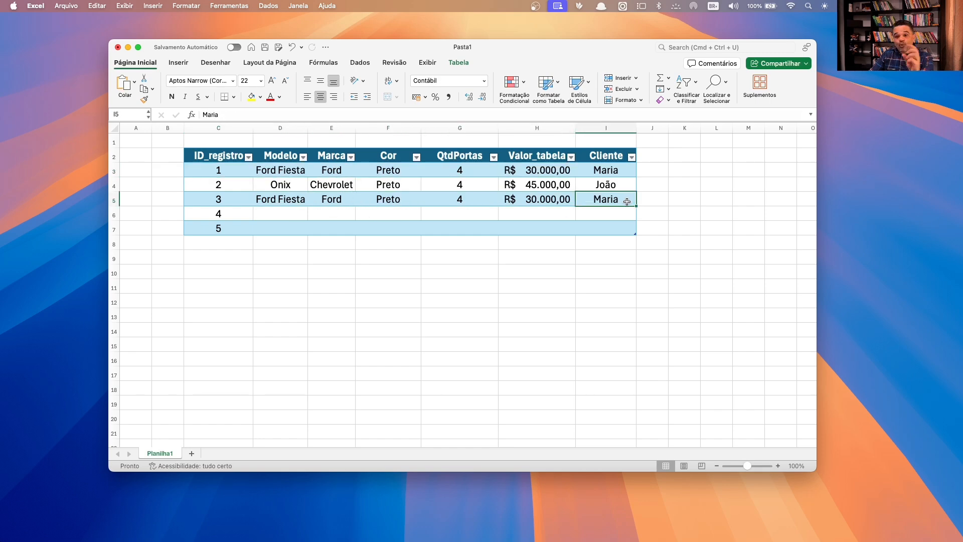
# Step: Select the complete row of record 3 and then of record 1 to contrast their IDs
pyautogui.click(206, 173)
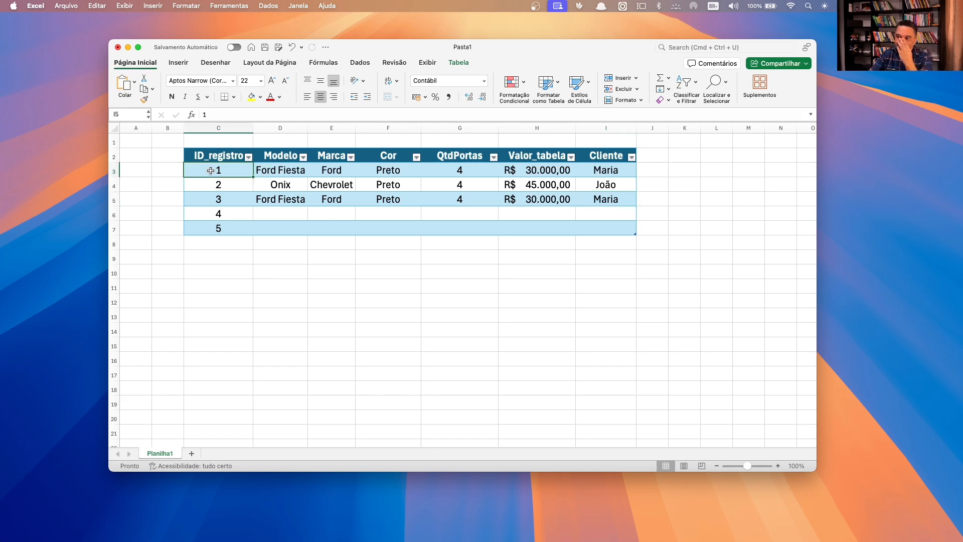
pyautogui.click(208, 200)
pyautogui.moveTo(208, 200); pyautogui.dragTo(586, 197)
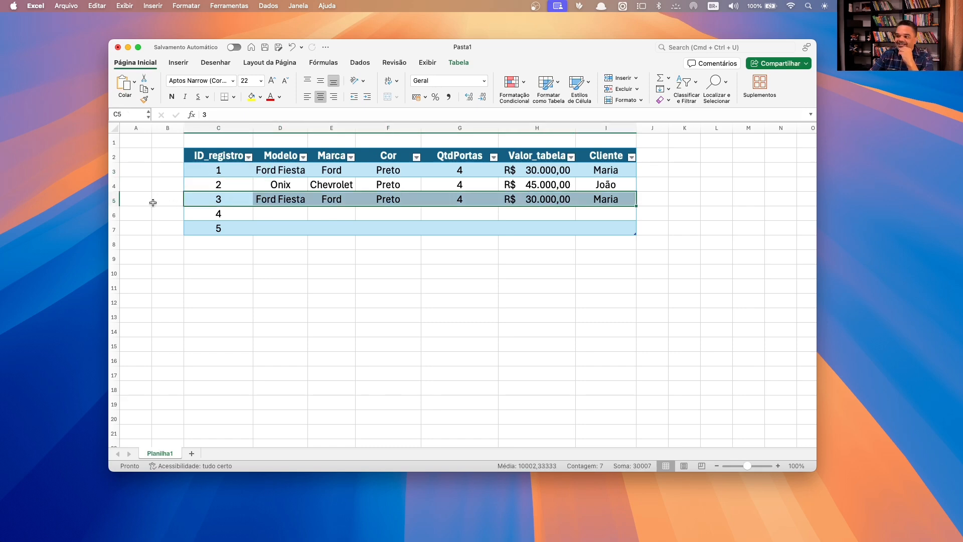
pyautogui.moveTo(197, 171); pyautogui.dragTo(657, 171)
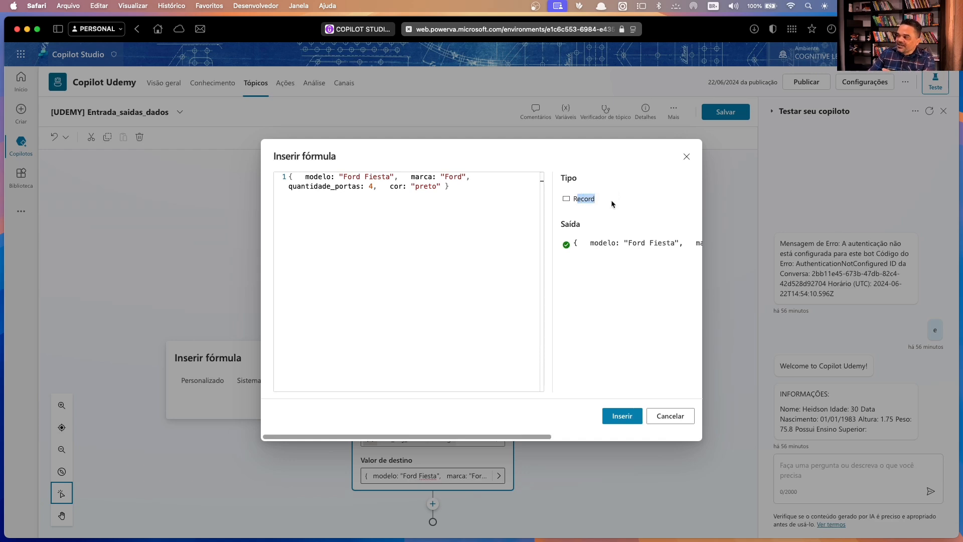
# Step: Switch to Copilot Studio and review the car object formula together with its Record type
pyautogui.moveTo(421, 217); pyautogui.dragTo(261, 177)
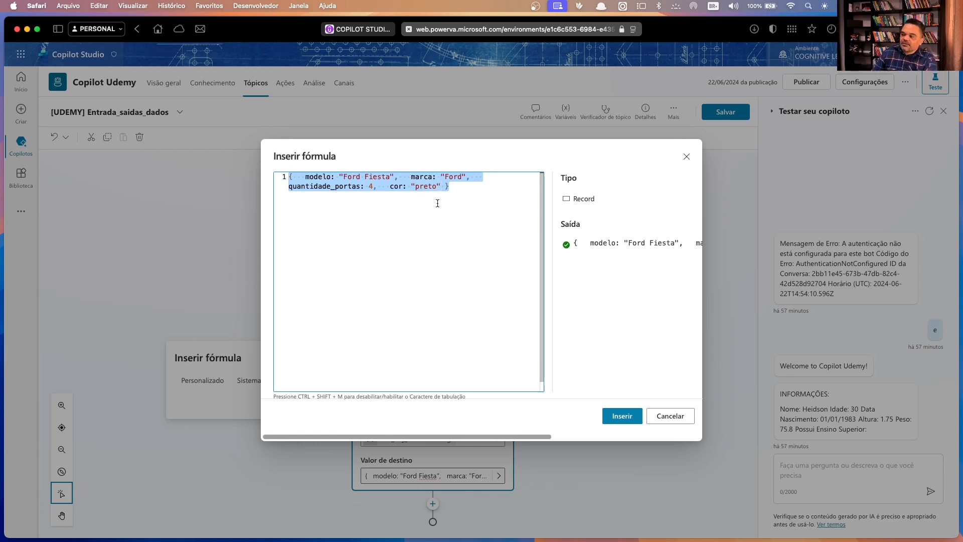
pyautogui.moveTo(569, 199); pyautogui.dragTo(581, 218)
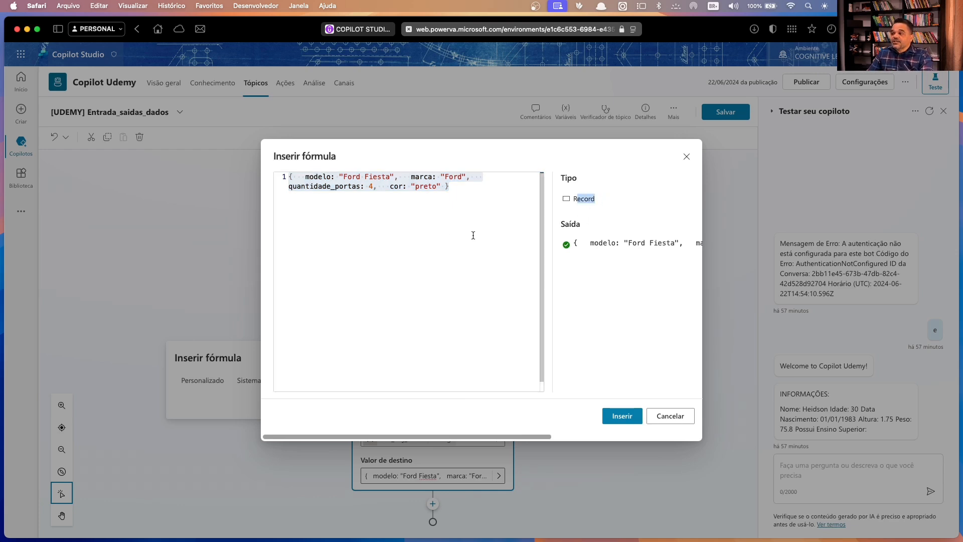
pyautogui.click(452, 194)
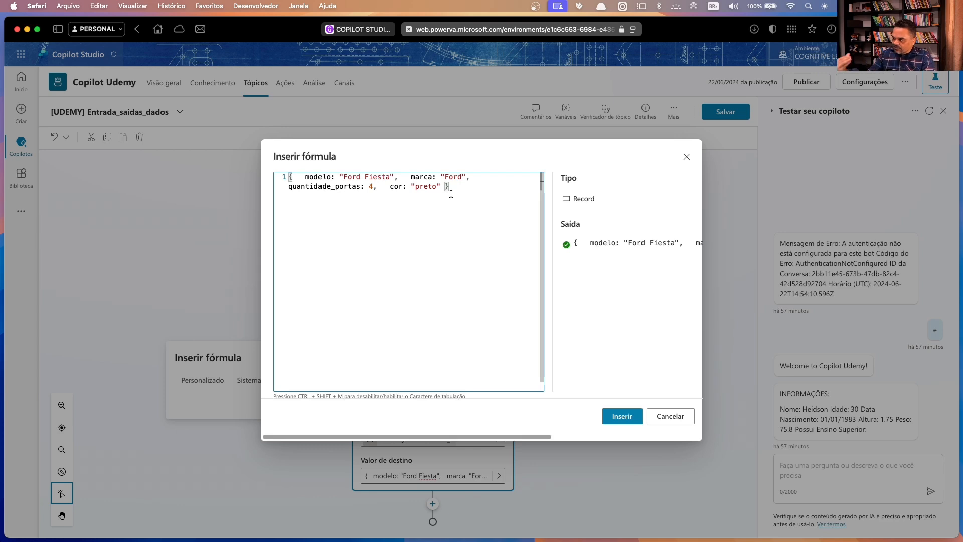
pyautogui.doubleClick(582, 199)
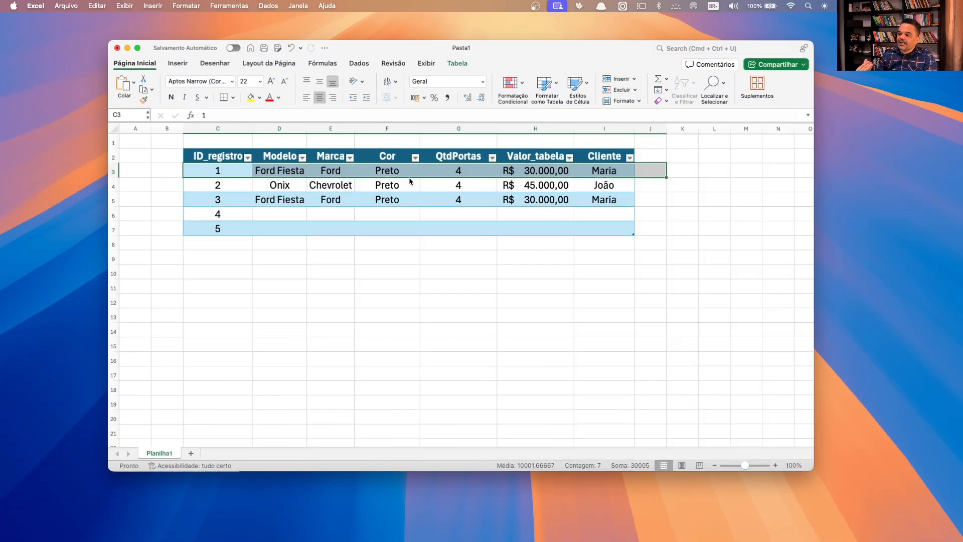
# Step: Switch to the Typora notes and review the Table and Record terms and the var_obj_carro object definition
pyautogui.press('super+Tab')
pyautogui.press('super+Tab')
pyautogui.press('super+Tab')
pyautogui.press('super+Tab')
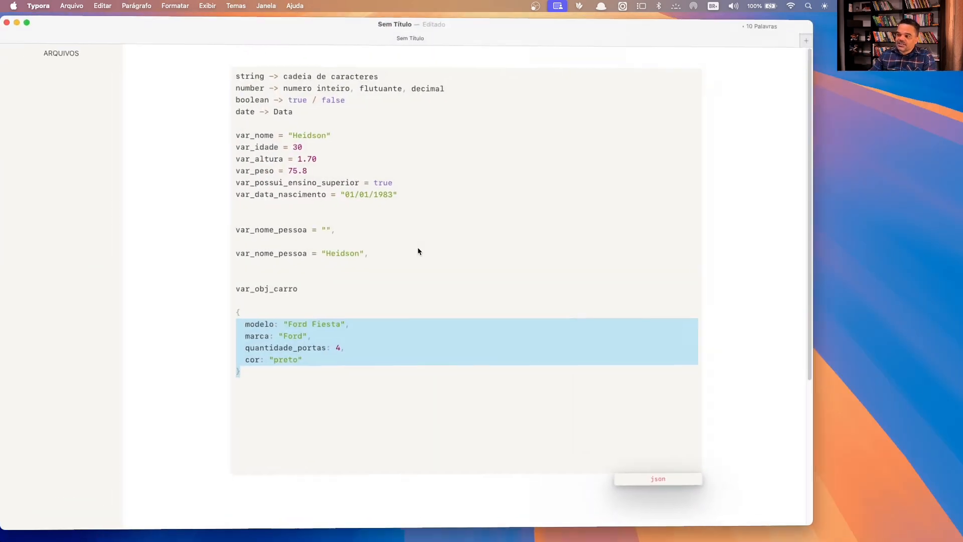
pyautogui.scroll(-5, 344, 350)
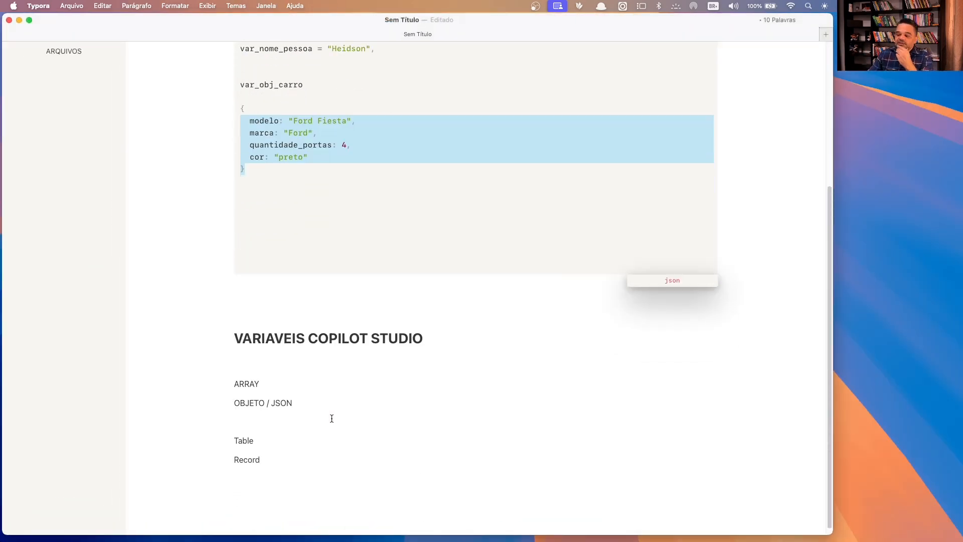
pyautogui.moveTo(270, 452); pyautogui.dragTo(243, 450)
pyautogui.click(254, 452)
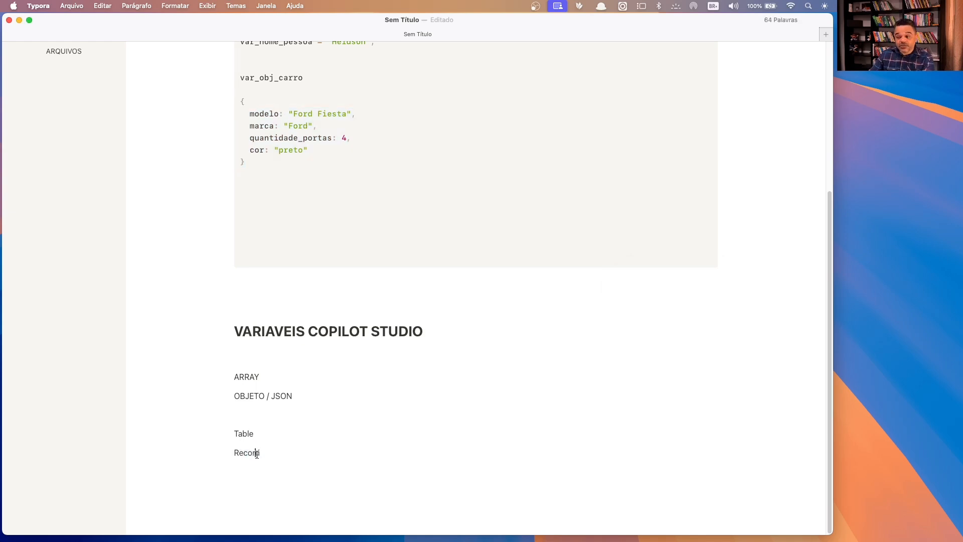
pyautogui.moveTo(246, 161); pyautogui.dragTo(233, 110)
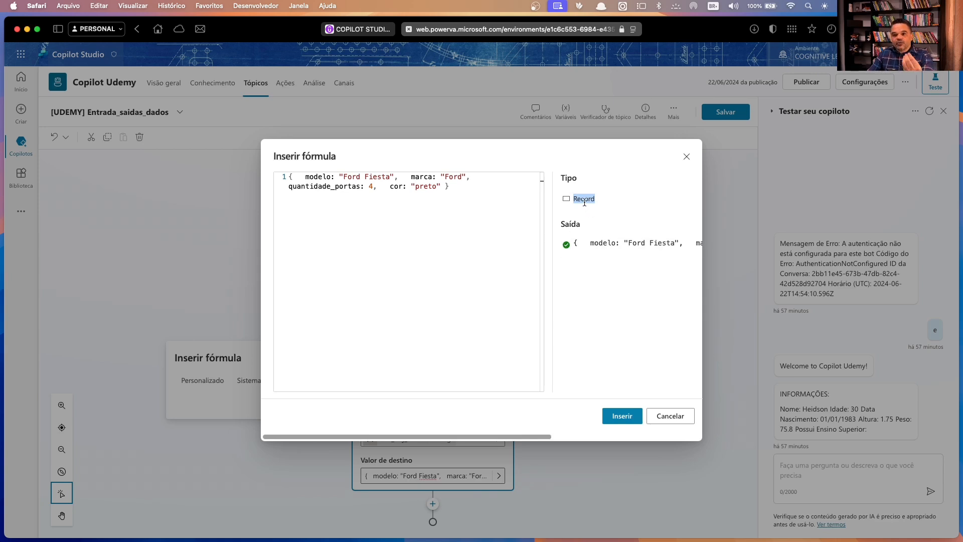
# Step: Highlight the whole car record formula in Copilot Studio's formula editor to review it
pyautogui.moveTo(451, 187); pyautogui.dragTo(286, 183)
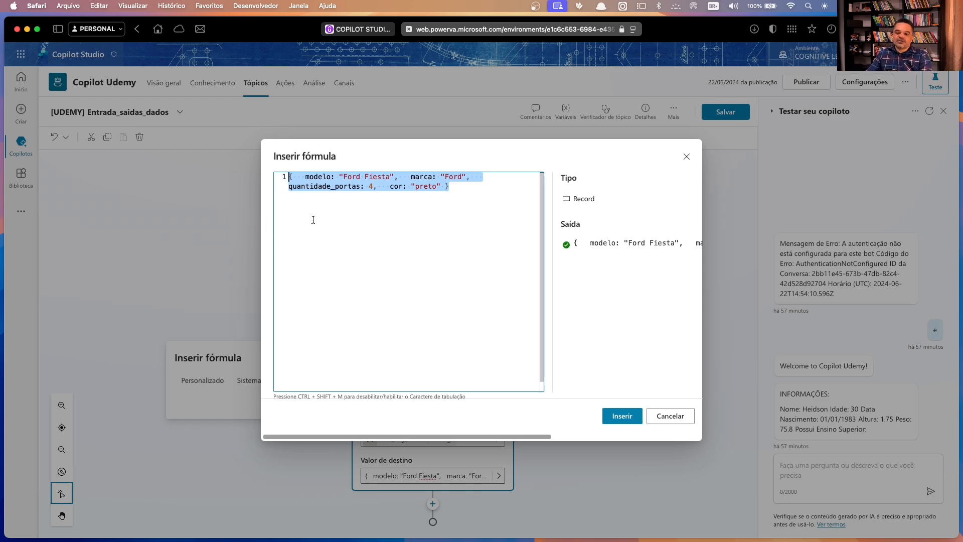
pyautogui.press('super+Tab')
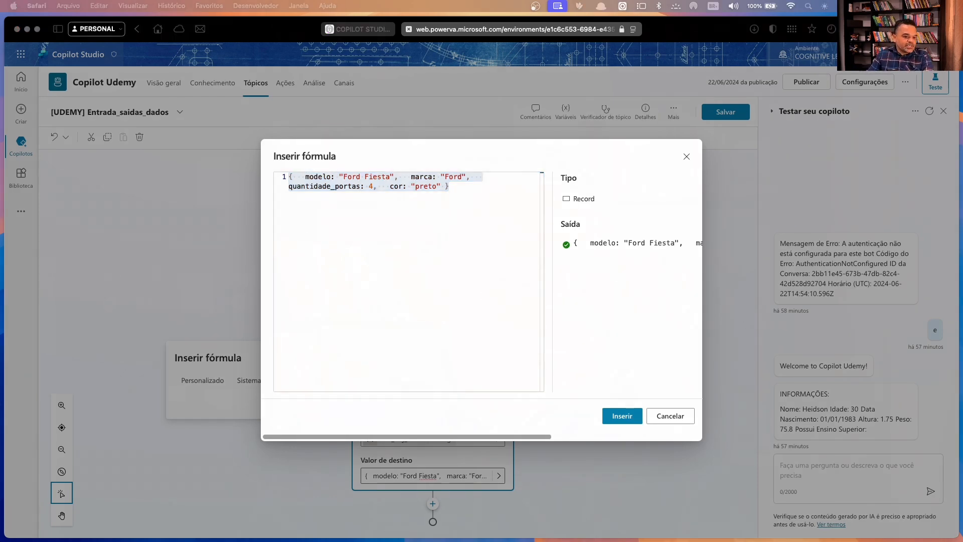